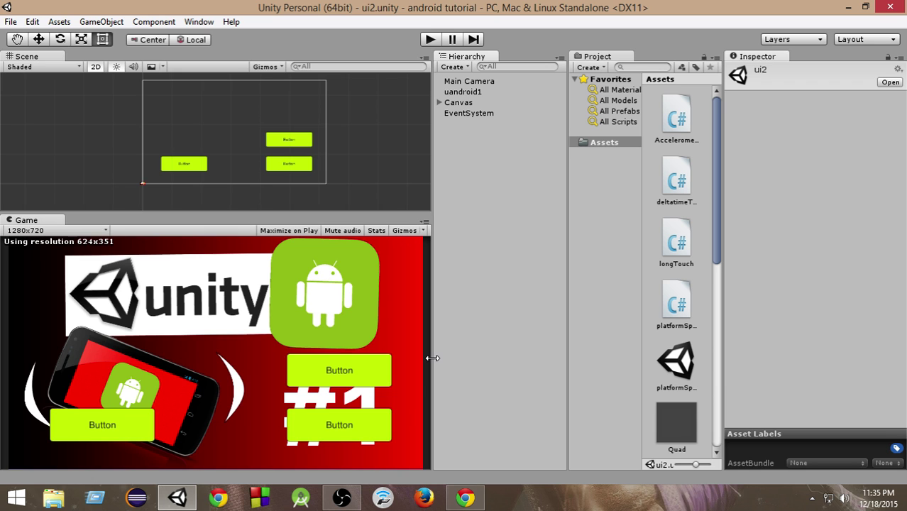
Narrow the Game view to check how the ui2 scene's buttons respond to a smaller screen size
{"action": "left_click_drag", "start_coordinate": [432, 358], "coordinate": [364, 365]}
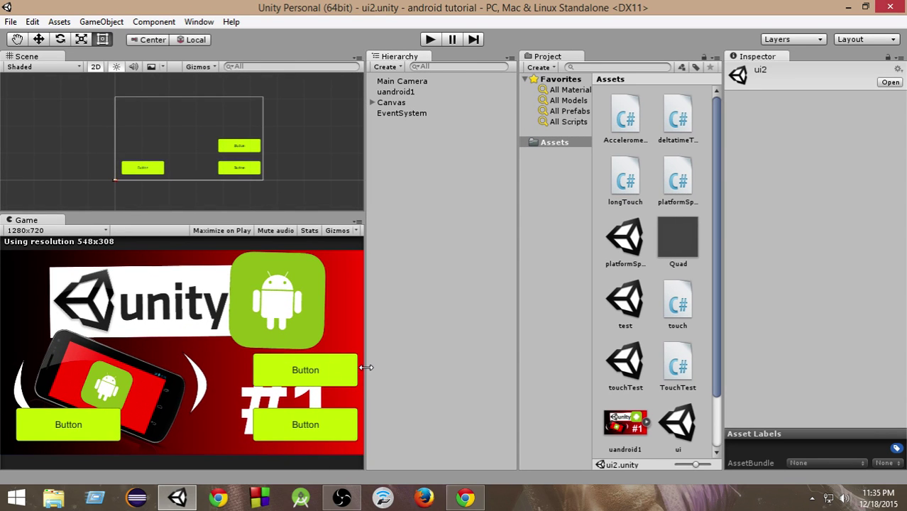
{"action": "mouse_move", "coordinate": [366, 367]}
{"action": "left_mouse_down"}
{"action": "mouse_move", "coordinate": [134, 371]}
{"action": "mouse_move", "coordinate": [367, 378]}
{"action": "left_mouse_up"}
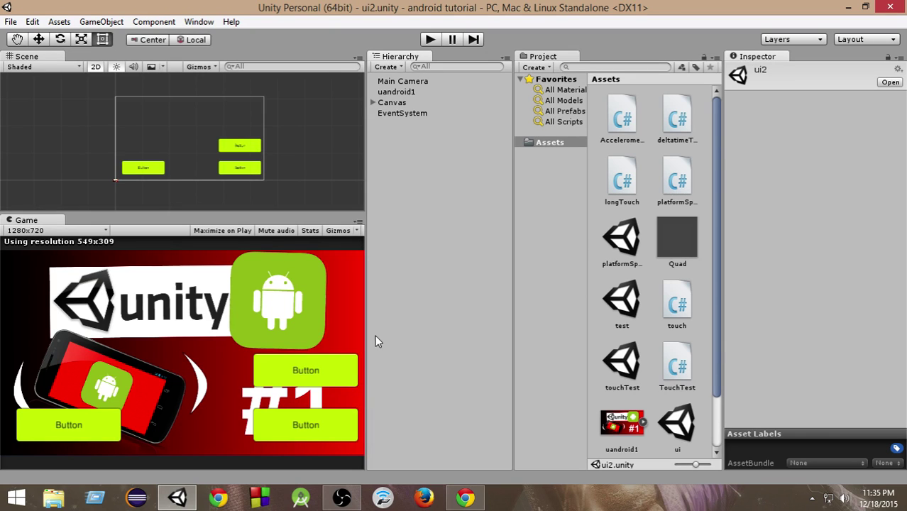
Open the ui scene and make the Game view narrower and wider to examine how its buttons scale
{"action": "left_click_drag", "start_coordinate": [719, 389], "coordinate": [720, 439]}
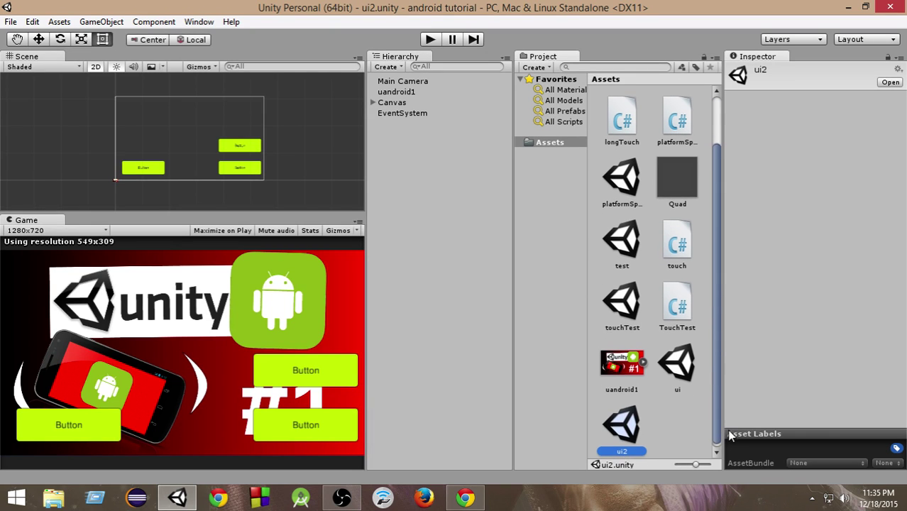
{"action": "double_click", "coordinate": [685, 368]}
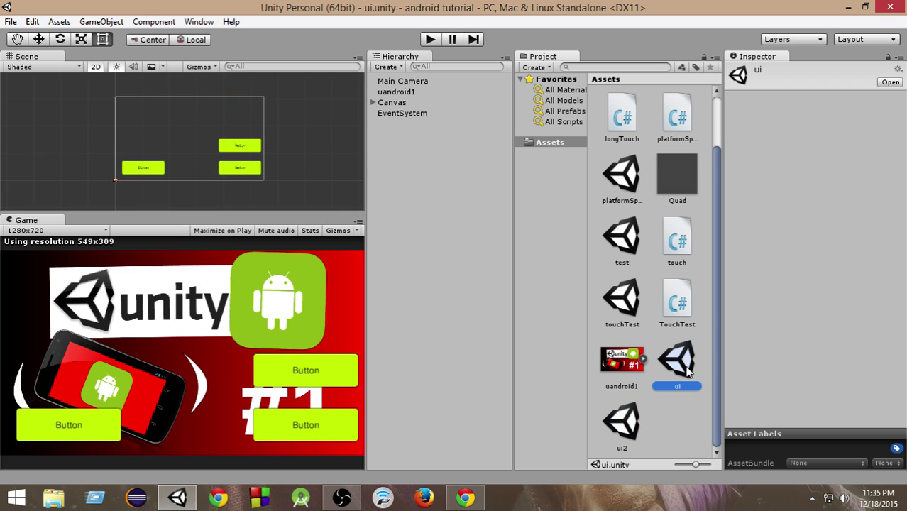
{"action": "left_click", "coordinate": [368, 325]}
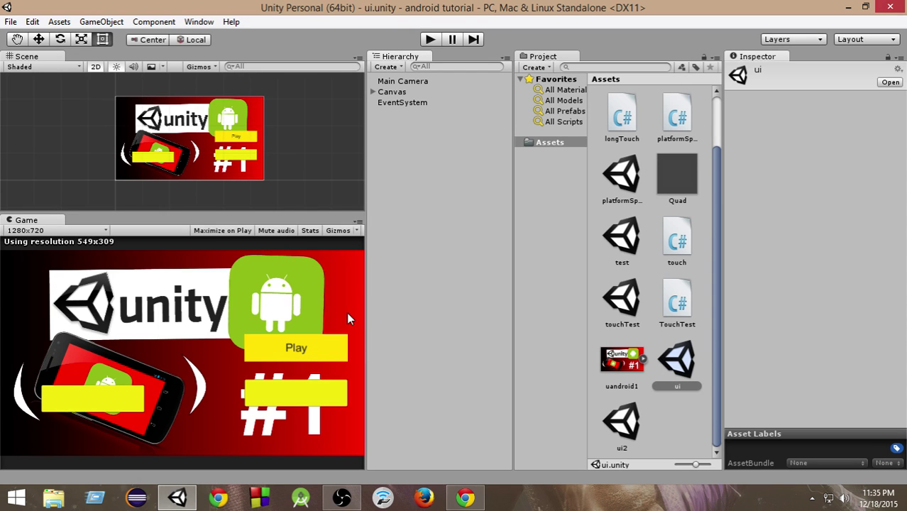
{"action": "left_click_drag", "start_coordinate": [367, 312], "coordinate": [300, 313]}
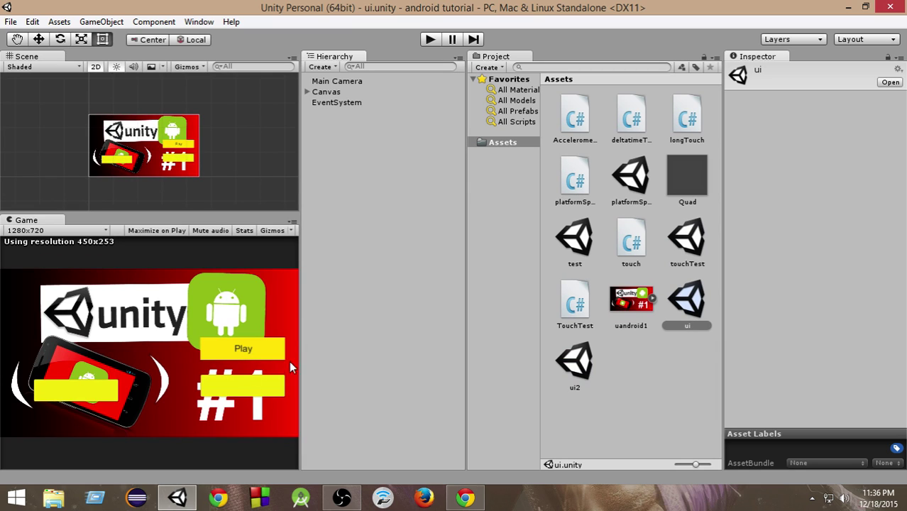
{"action": "left_click_drag", "start_coordinate": [303, 327], "coordinate": [476, 368]}
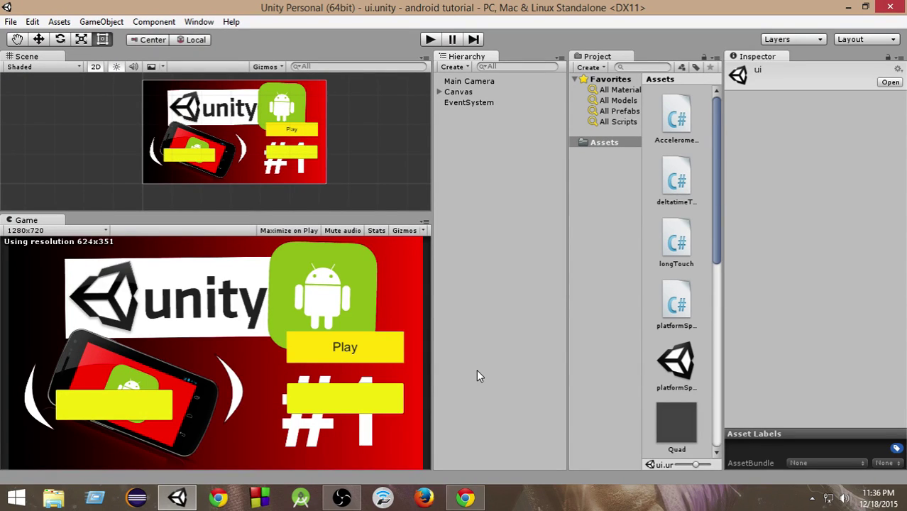
Create a new empty scene and enlarge the Scene view's height
{"action": "left_click", "coordinate": [10, 21]}
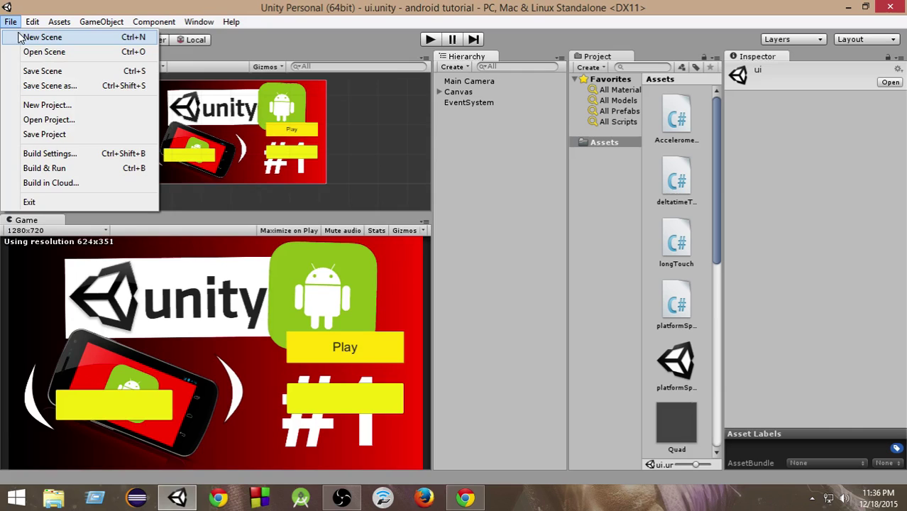
{"action": "left_click", "coordinate": [31, 39]}
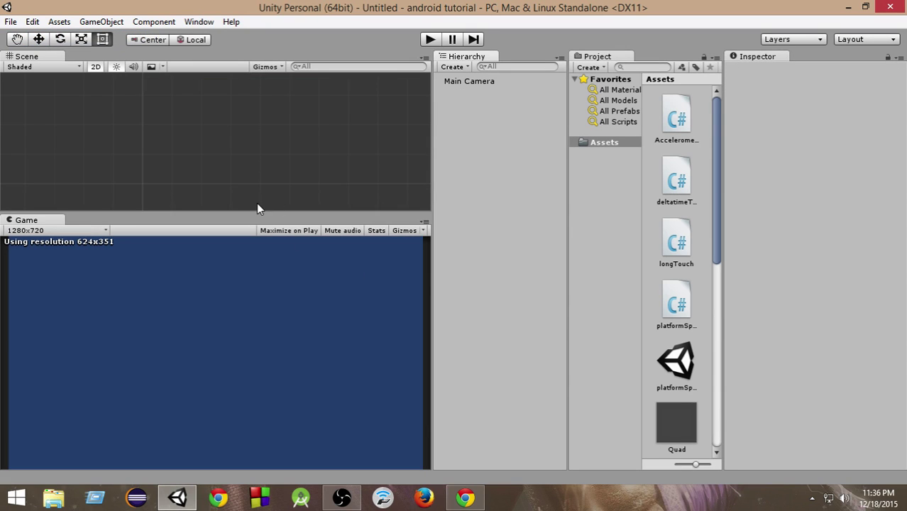
{"action": "left_click_drag", "start_coordinate": [257, 211], "coordinate": [259, 258]}
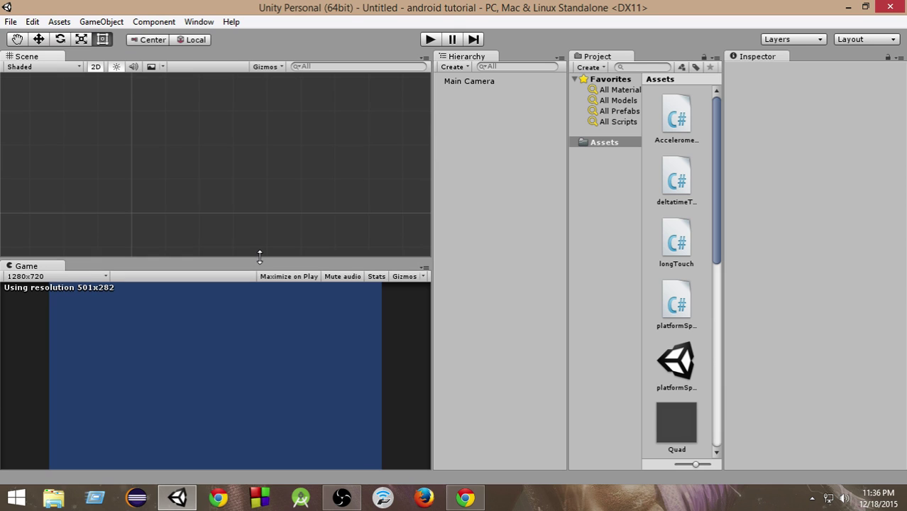
Inspect the import settings of the uandroid1 texture in the project assets
{"action": "left_click_drag", "start_coordinate": [719, 254], "coordinate": [726, 439]}
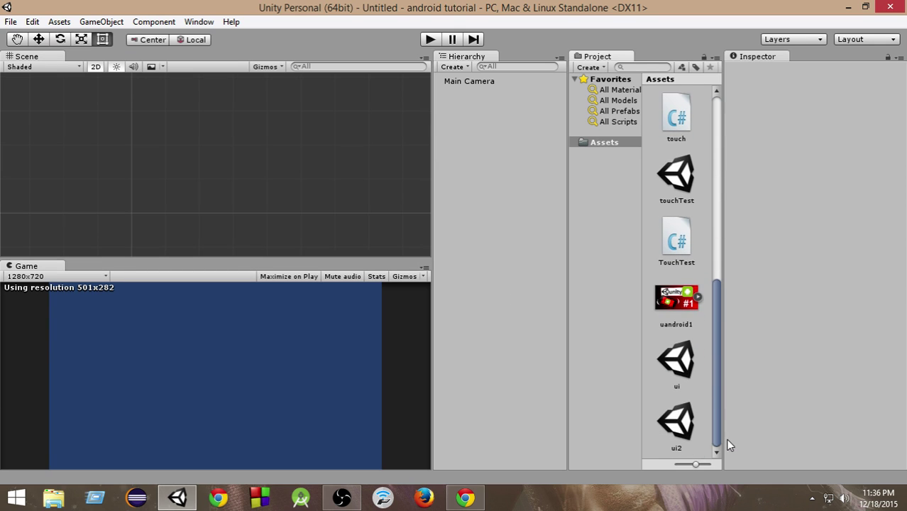
{"action": "left_click", "coordinate": [672, 302]}
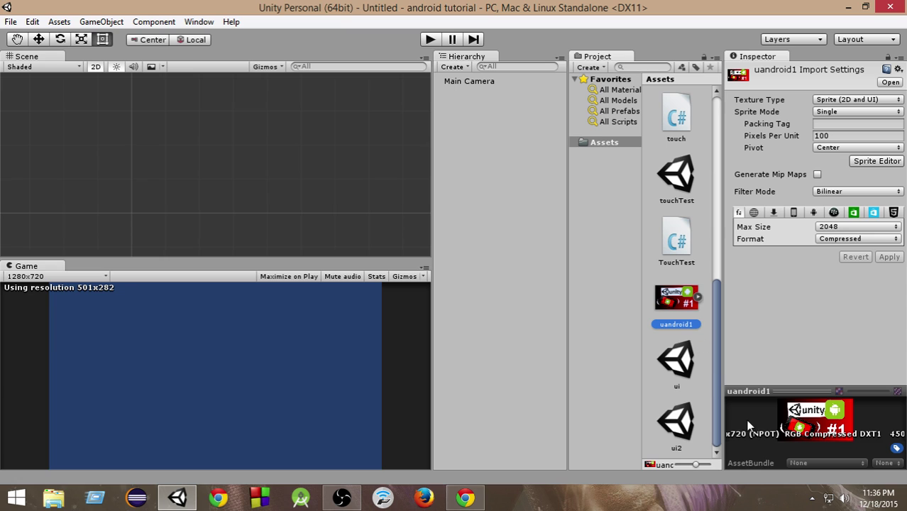
{"action": "right_click", "coordinate": [678, 304]}
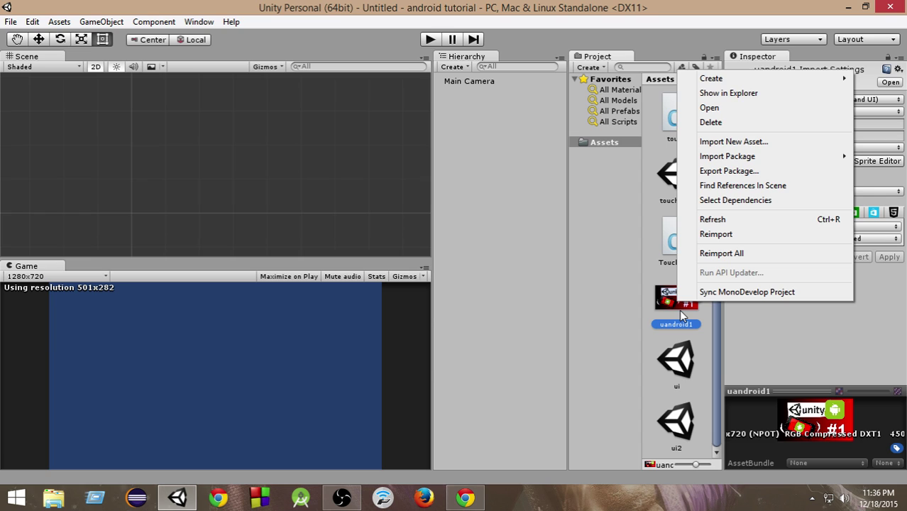
{"action": "left_click", "coordinate": [683, 316]}
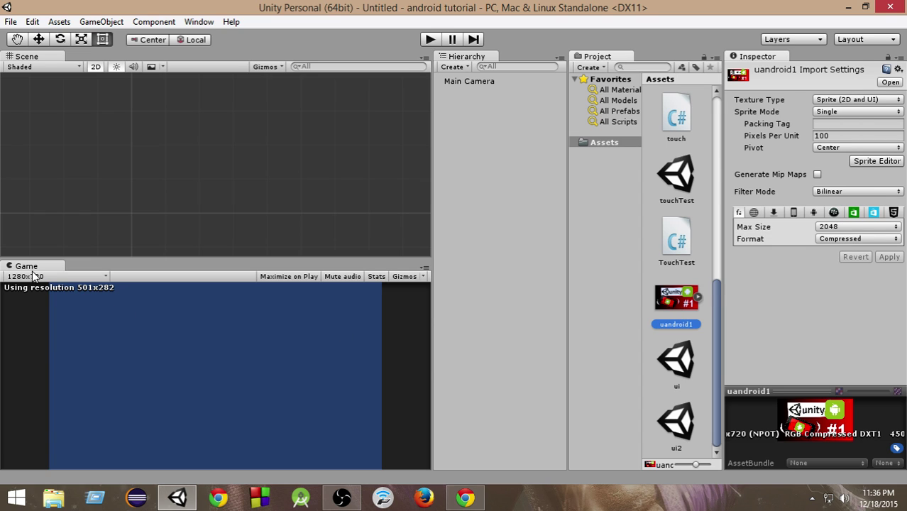
{"action": "left_click", "coordinate": [59, 277]}
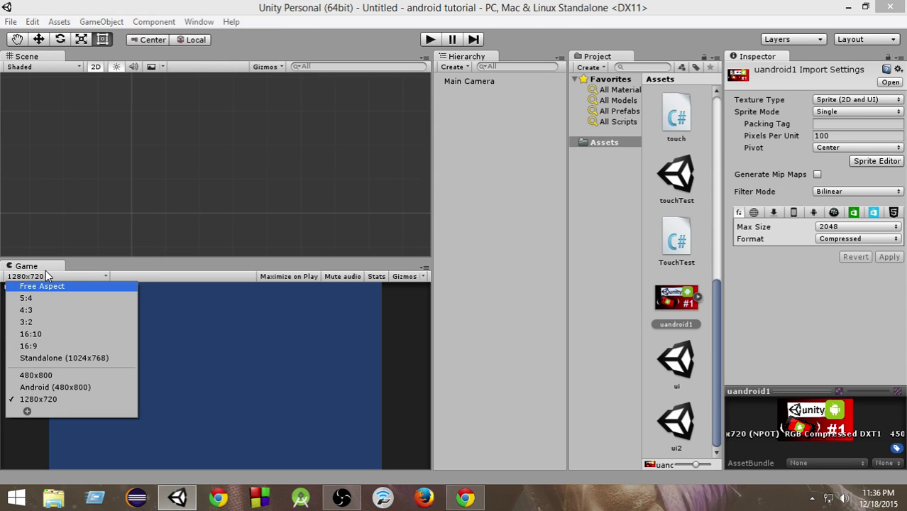
{"action": "left_click", "coordinate": [27, 410]}
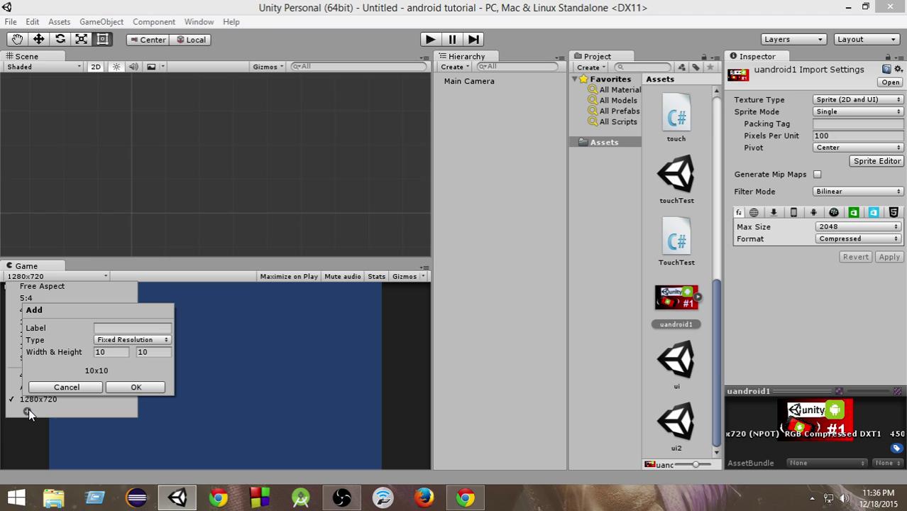
{"action": "left_click", "coordinate": [113, 353]}
{"action": "left_click", "coordinate": [142, 353]}
{"action": "left_click", "coordinate": [85, 388]}
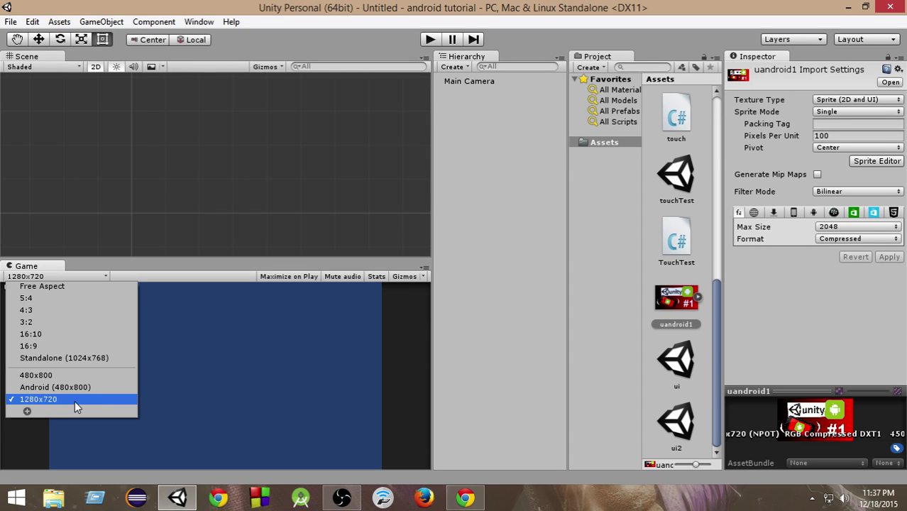
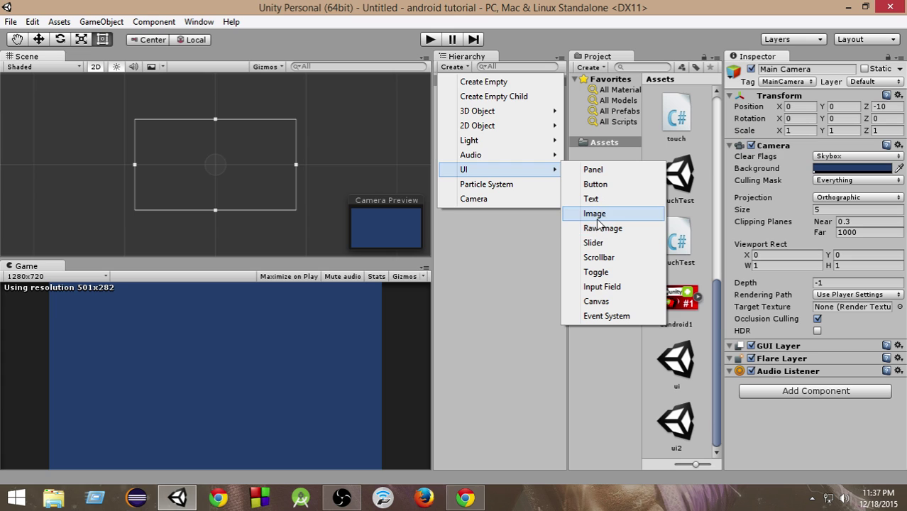
Add a UI Image to the scene and review the settings of its parent Canvas
{"action": "left_click", "coordinate": [597, 215]}
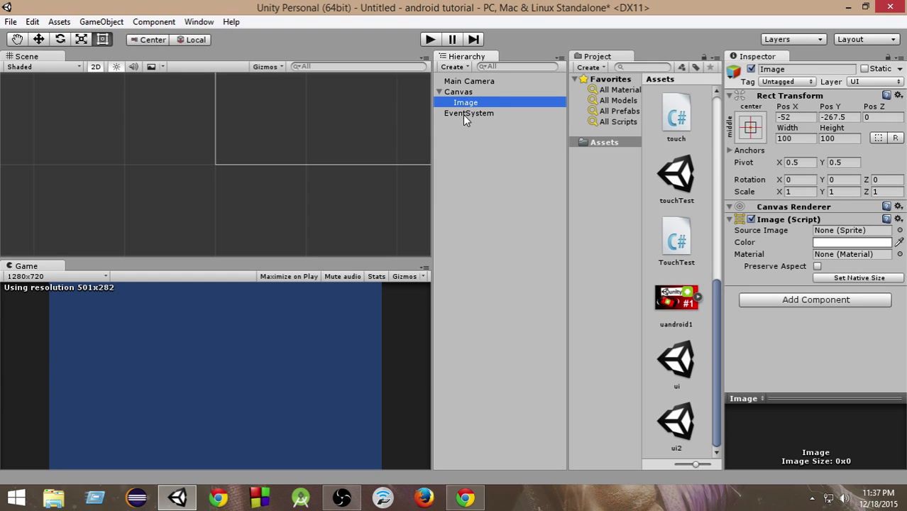
{"action": "left_click", "coordinate": [456, 93]}
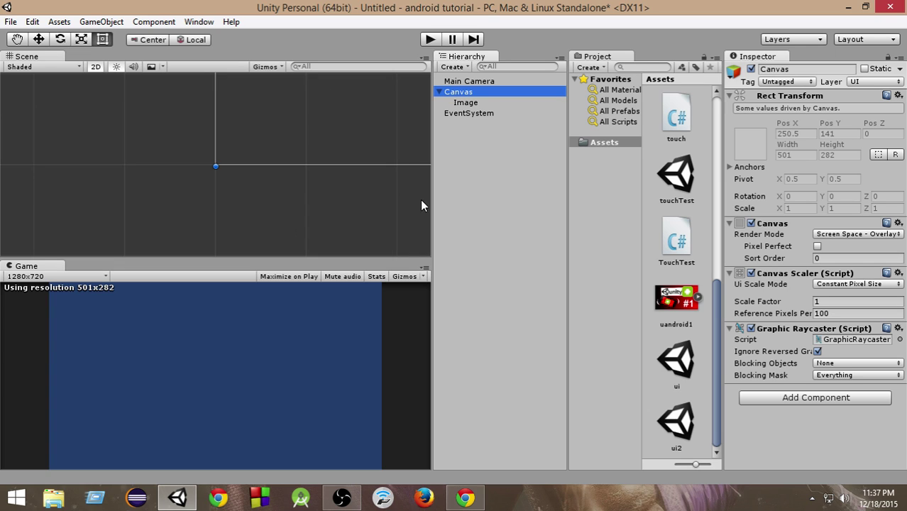
{"action": "left_click", "coordinate": [466, 104]}
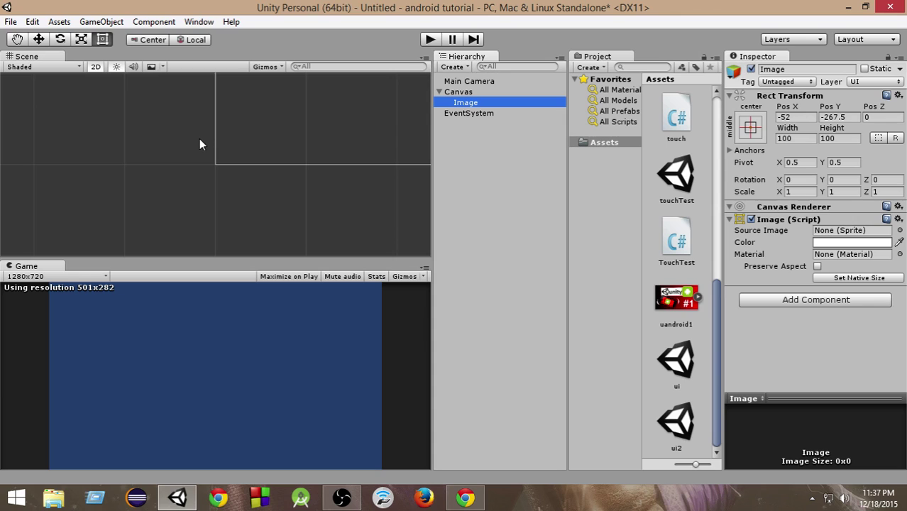
Reset the Image's Rect Transform so it sits at the centre of the canvas
{"action": "key", "text": "f"}
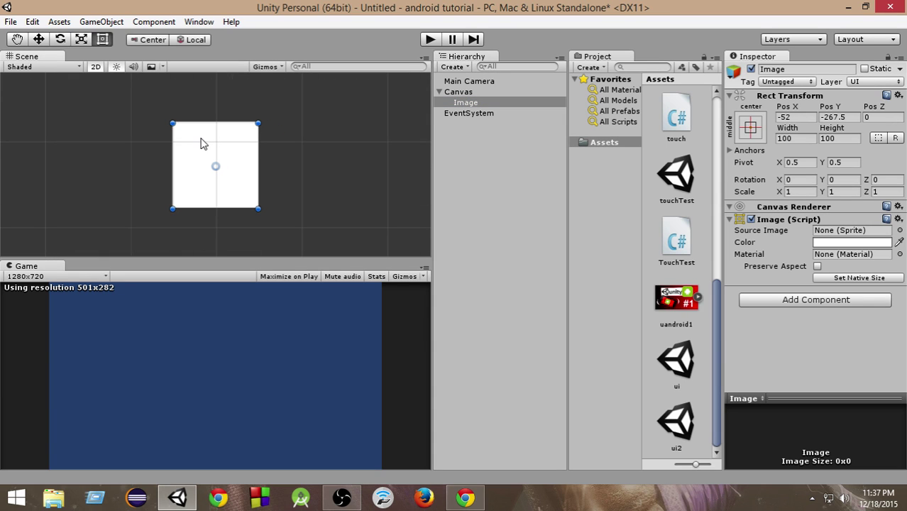
{"action": "scroll", "coordinate": [234, 168], "scroll_direction": "down", "scroll_amount": 2}
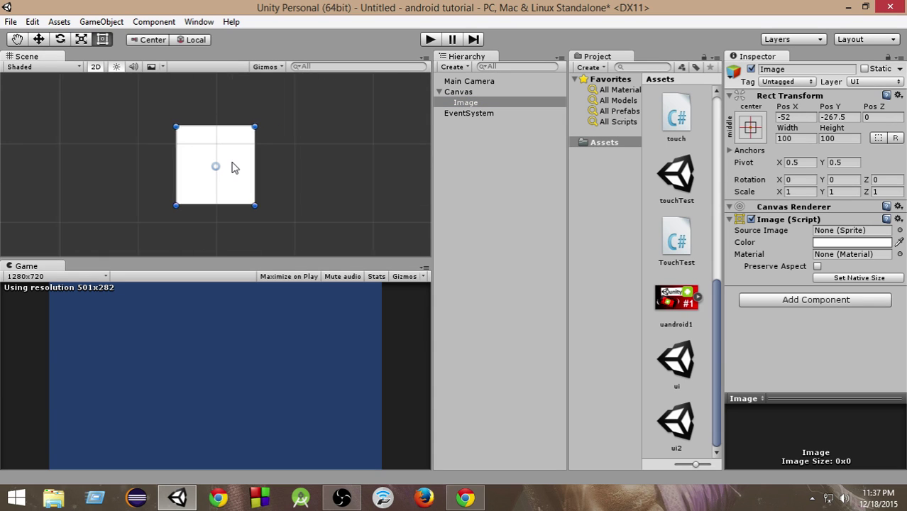
{"action": "scroll", "coordinate": [235, 167], "scroll_direction": "down", "scroll_amount": 3}
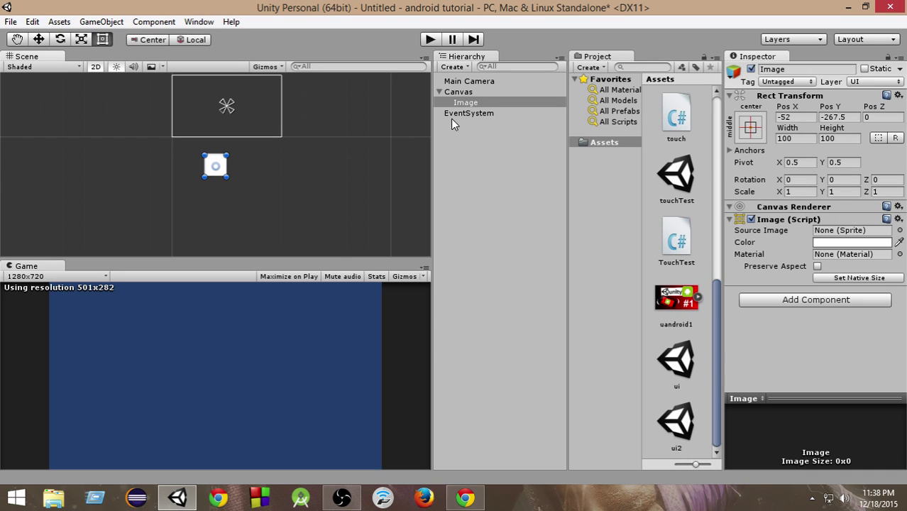
{"action": "left_click", "coordinate": [898, 96]}
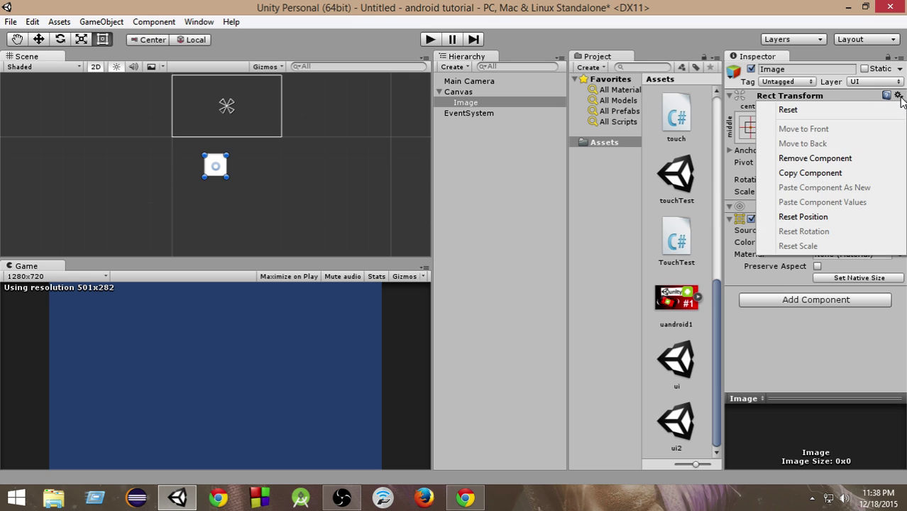
{"action": "left_click", "coordinate": [789, 110]}
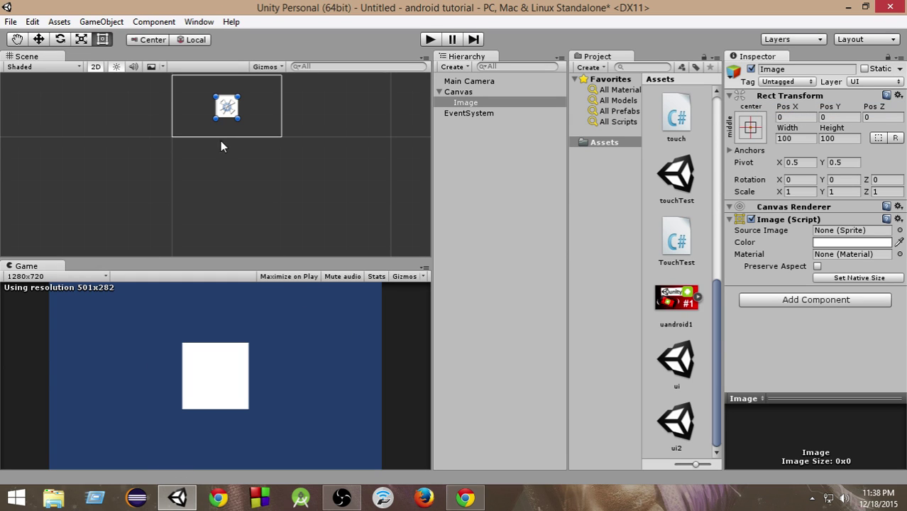
{"action": "scroll", "coordinate": [260, 134], "scroll_direction": "up", "scroll_amount": 5}
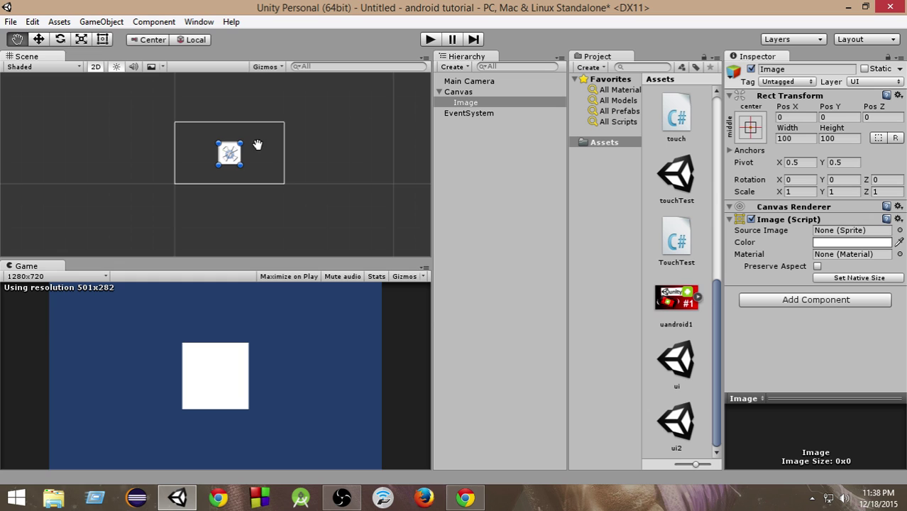
{"action": "middle_click_drag", "start_coordinate": [308, 129], "coordinate": [291, 140]}
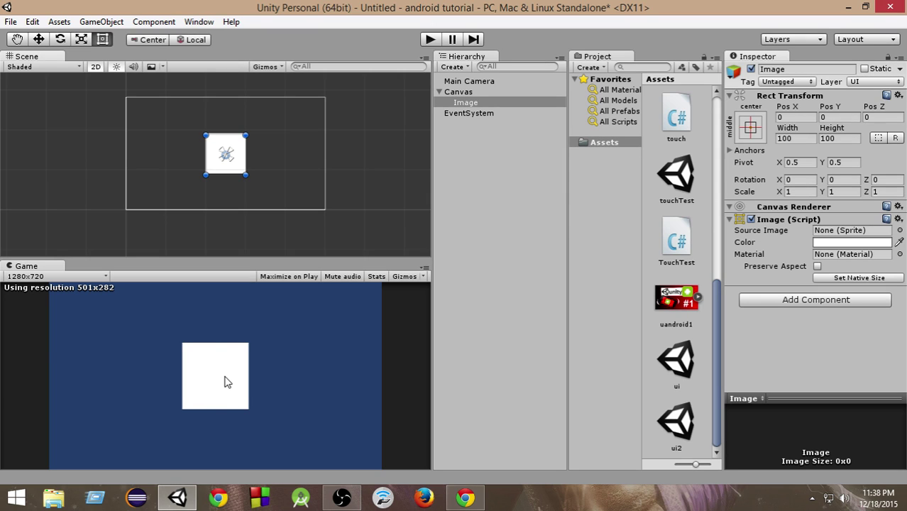
Assign the uandroid1 sprite as the Image's source image
{"action": "left_click", "coordinate": [465, 104]}
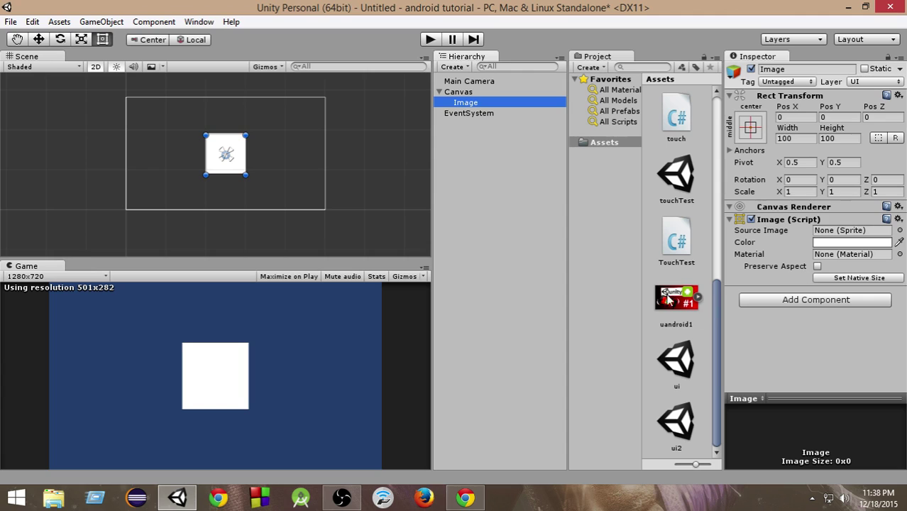
{"action": "left_click", "coordinate": [671, 302]}
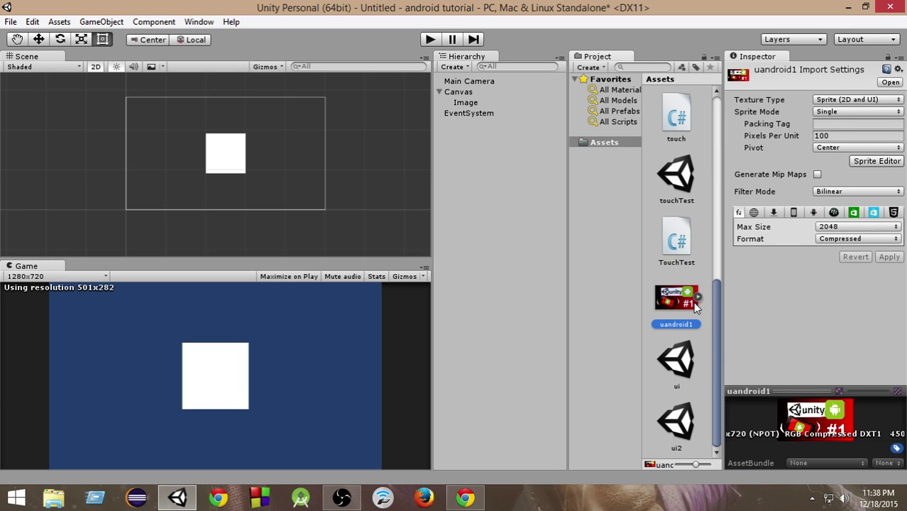
{"action": "left_click", "coordinate": [466, 103]}
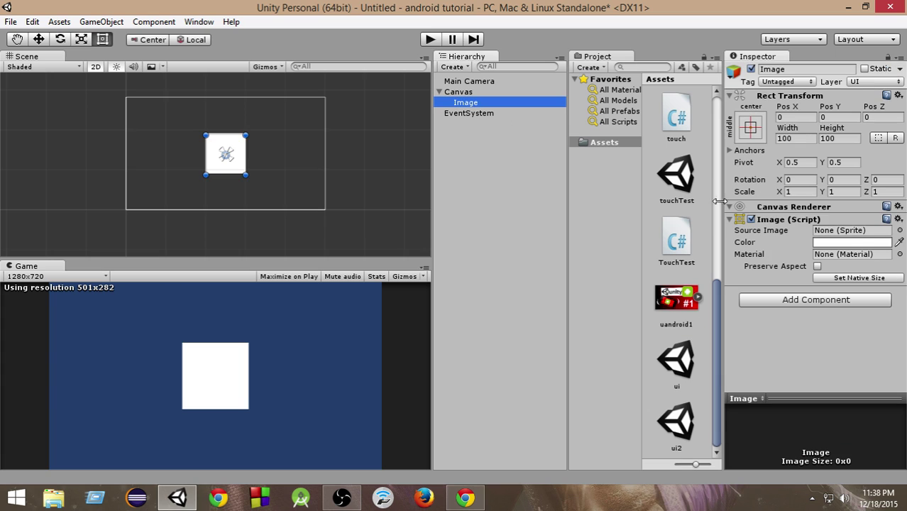
{"action": "left_click", "coordinate": [899, 230]}
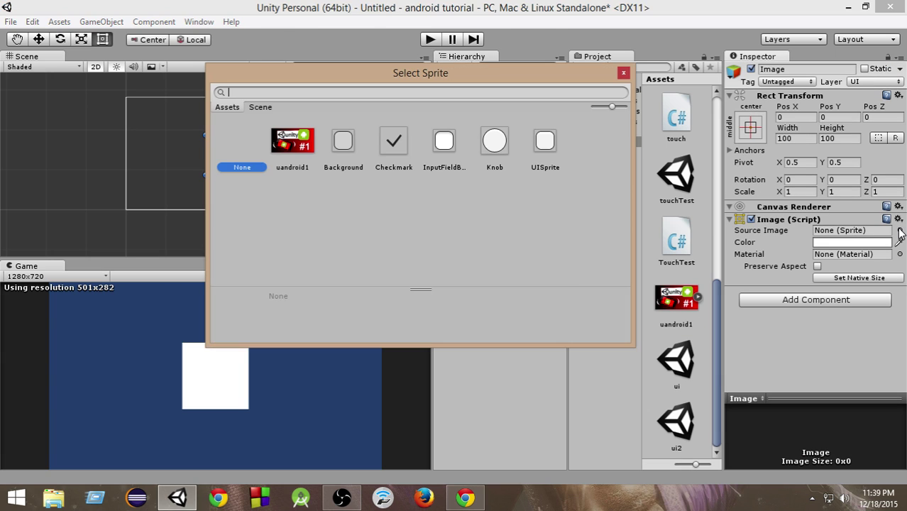
{"action": "left_click", "coordinate": [303, 152]}
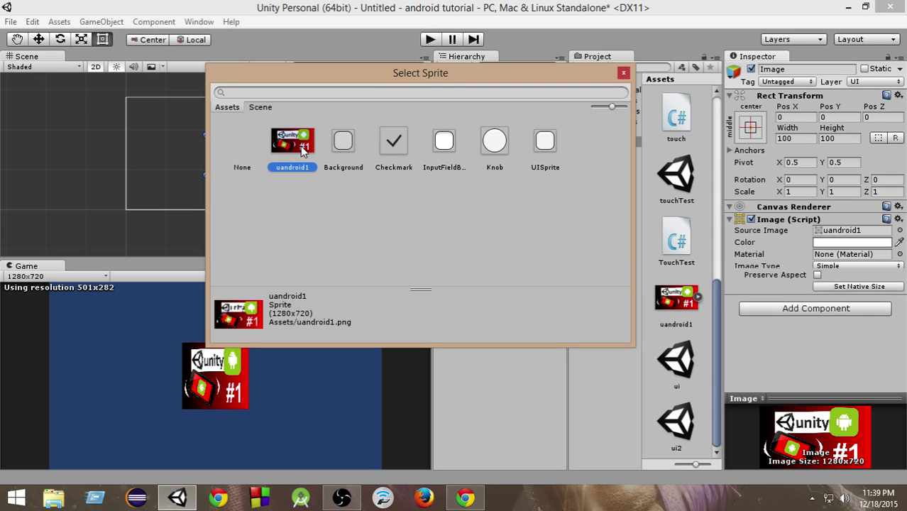
{"action": "left_click", "coordinate": [623, 74]}
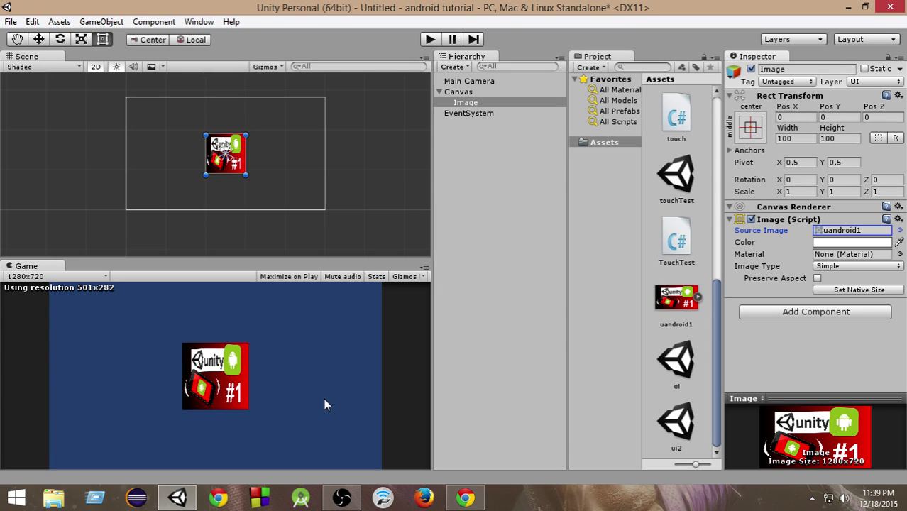
{"action": "left_click", "coordinate": [484, 103]}
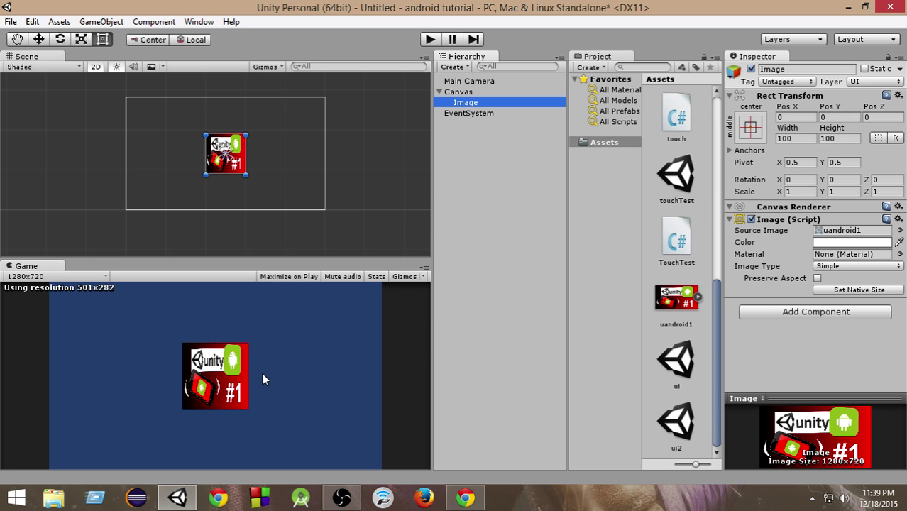
Try the Image at its native size, and undo both the resize and the uandroid1 sprite assignment
{"action": "left_click", "coordinate": [842, 291]}
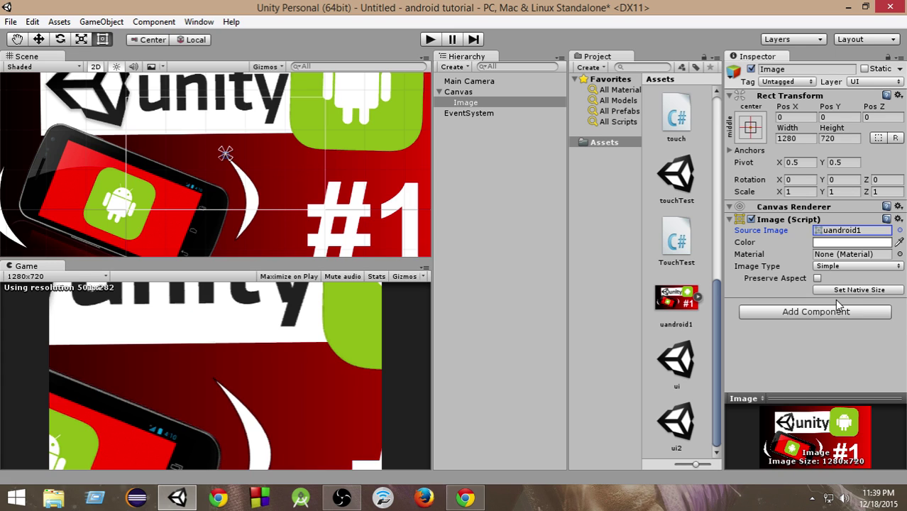
{"action": "key", "text": "ctrl+z"}
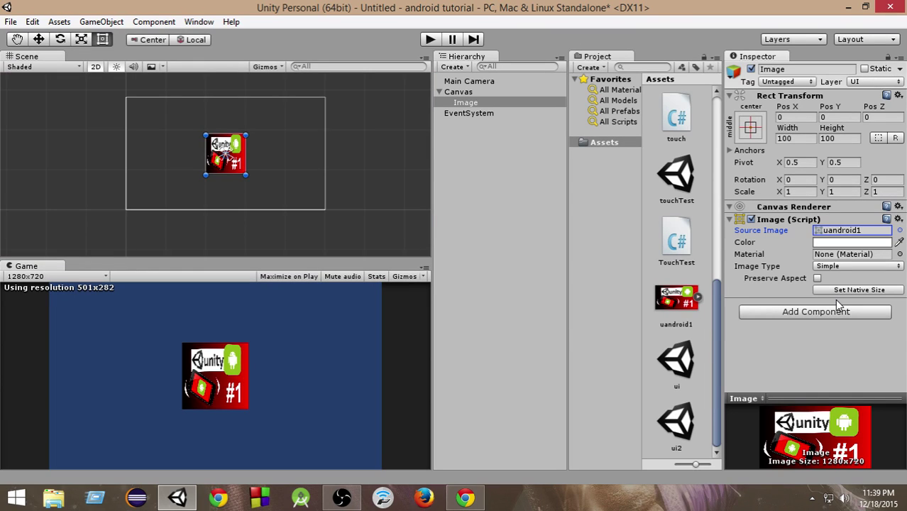
{"action": "key", "text": "ctrl+z"}
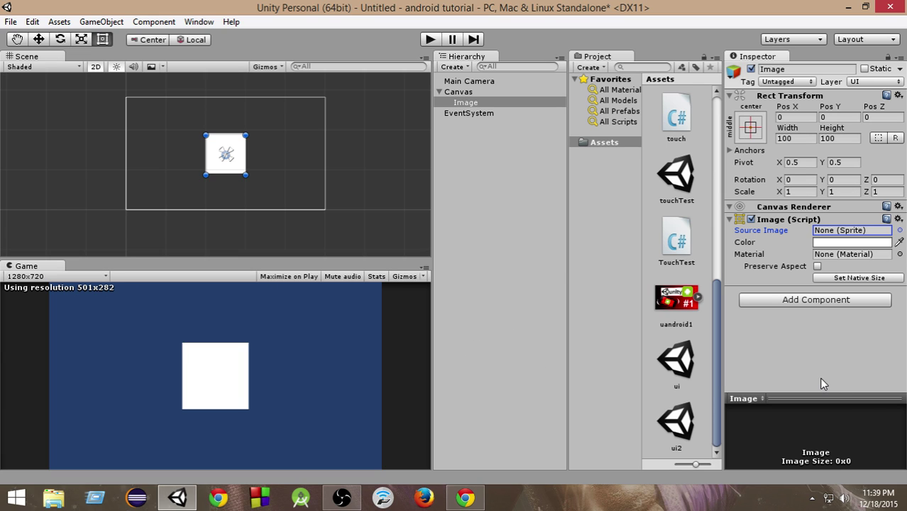
Set the Canvas Scaler's UI Scale Mode to Scale With Screen Size on the Canvas
{"action": "left_click", "coordinate": [465, 95]}
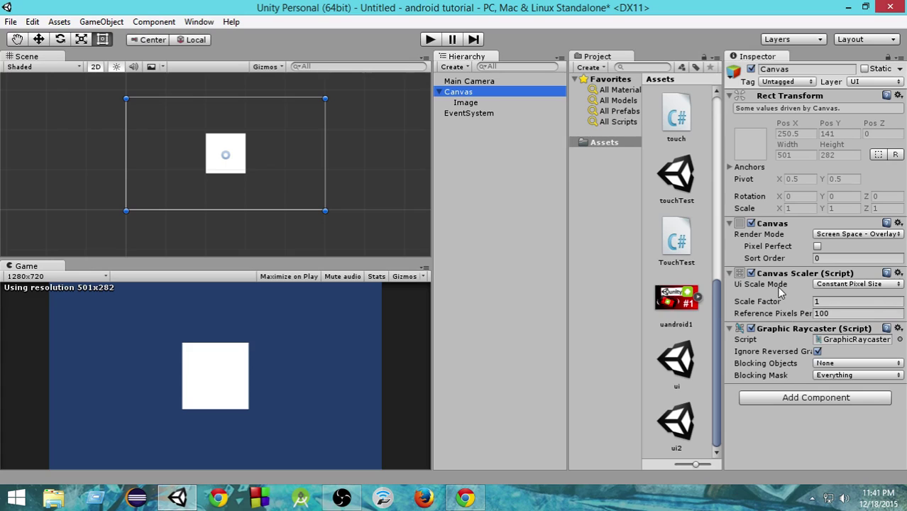
{"action": "mouse_move", "coordinate": [781, 292]}
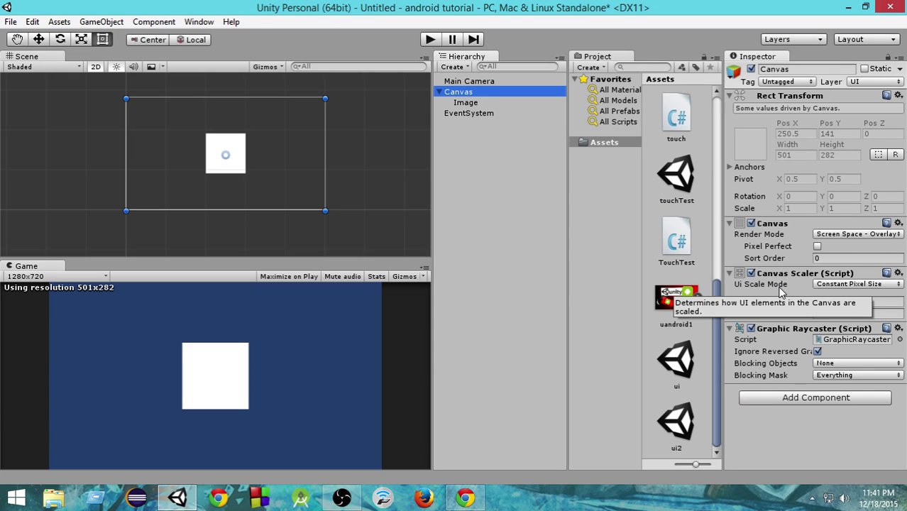
{"action": "left_click", "coordinate": [858, 285]}
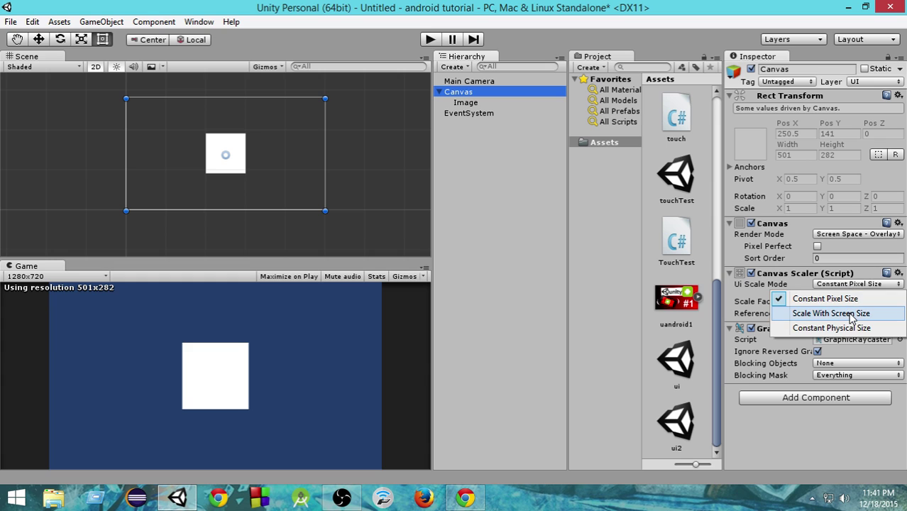
{"action": "left_click", "coordinate": [851, 314]}
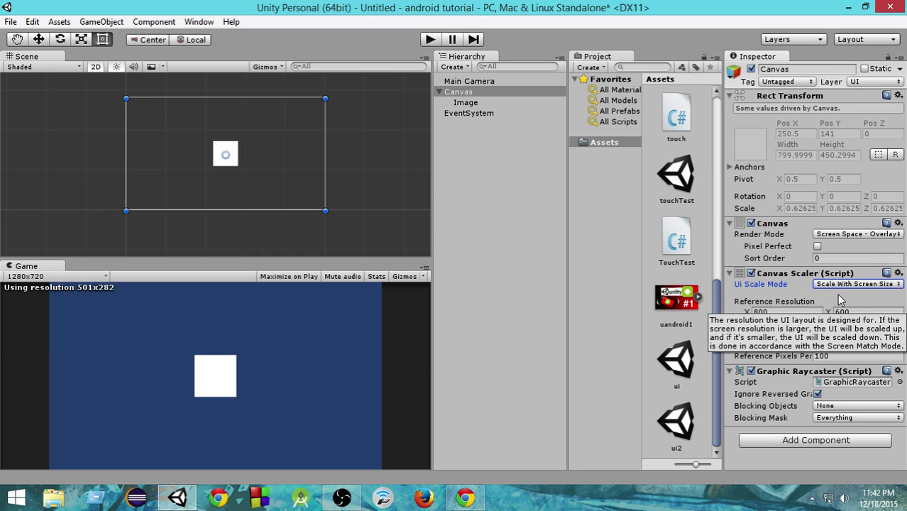
Set the Canvas Scaler's reference resolution to X 1280 and Y 720
{"action": "left_click", "coordinate": [785, 313]}
{"action": "key", "text": "BackSpace"}
{"action": "key", "text": "BackSpace"}
{"action": "key", "text": "BackSpace"}
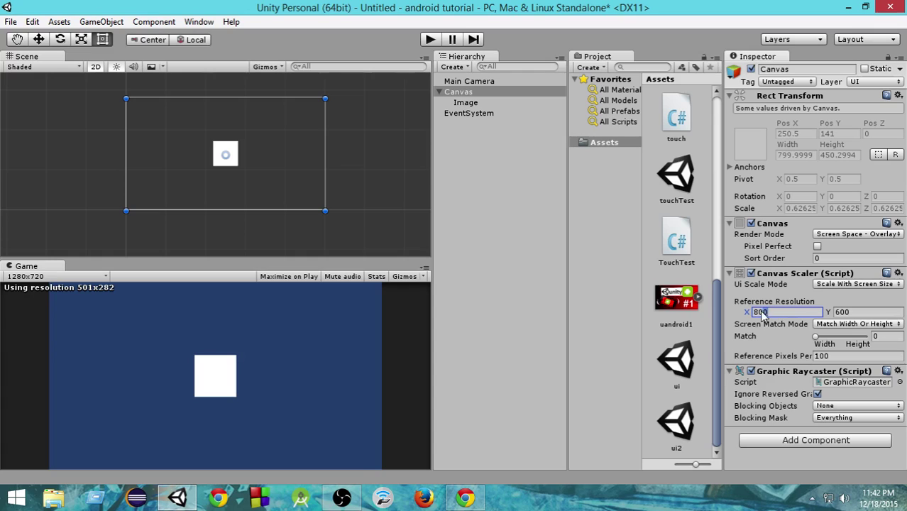
{"action": "type", "text": "1280"}
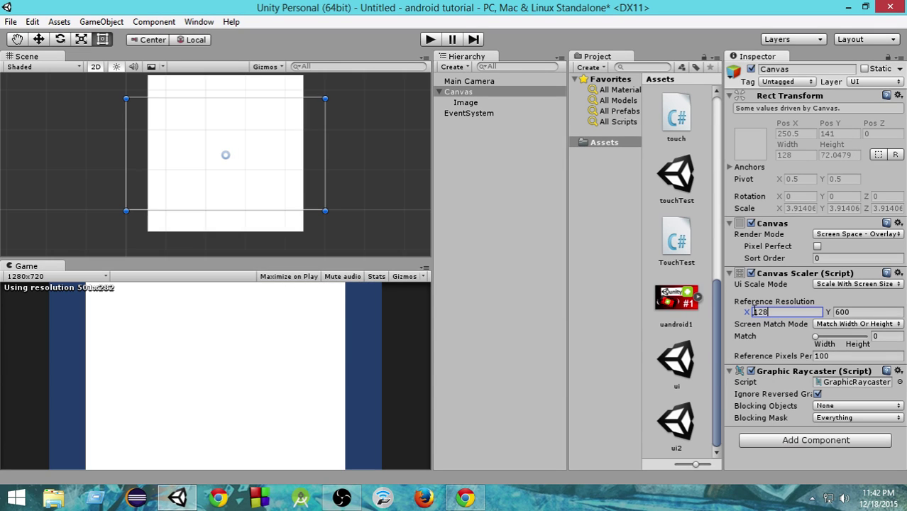
{"action": "left_click", "coordinate": [831, 313]}
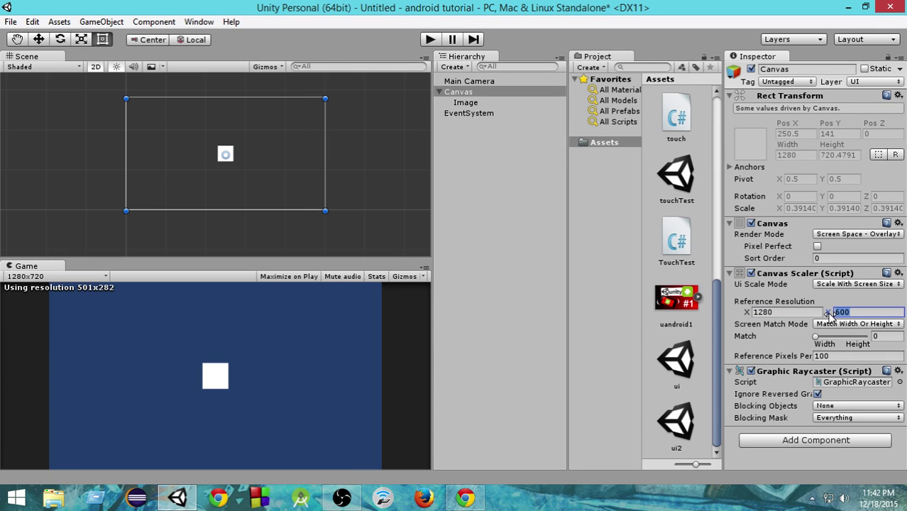
{"action": "type", "text": "720"}
Assign the uandroid1 sprite as the Image's source, set it to native size, and check the Canvas Scaler settings
{"action": "left_click", "coordinate": [470, 104]}
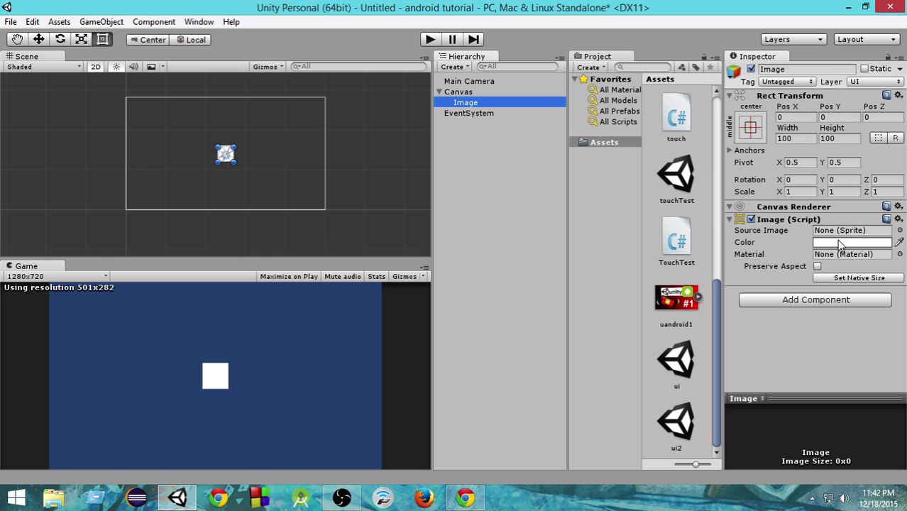
{"action": "left_click", "coordinate": [899, 231]}
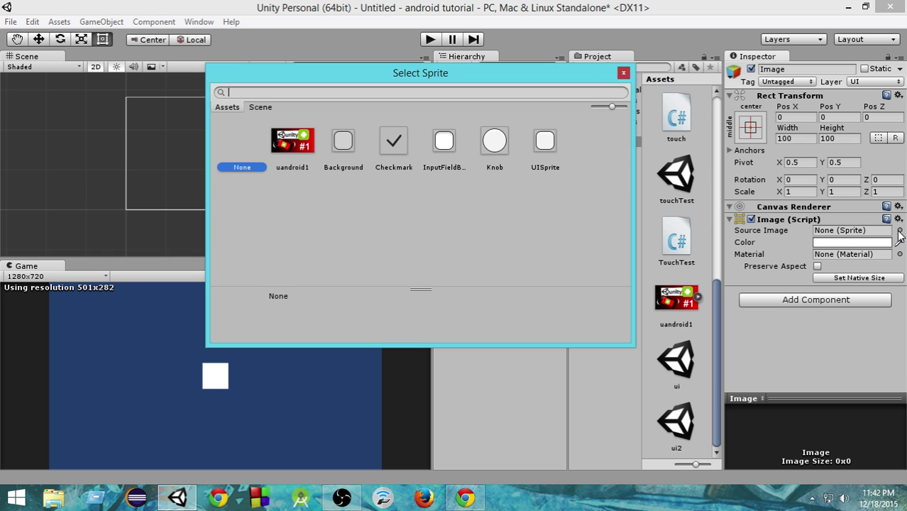
{"action": "left_click", "coordinate": [306, 156]}
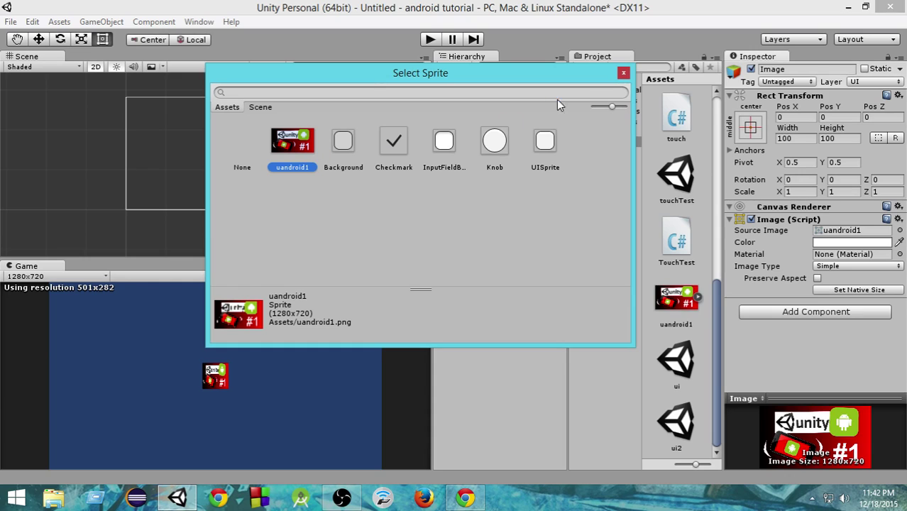
{"action": "left_click", "coordinate": [623, 75]}
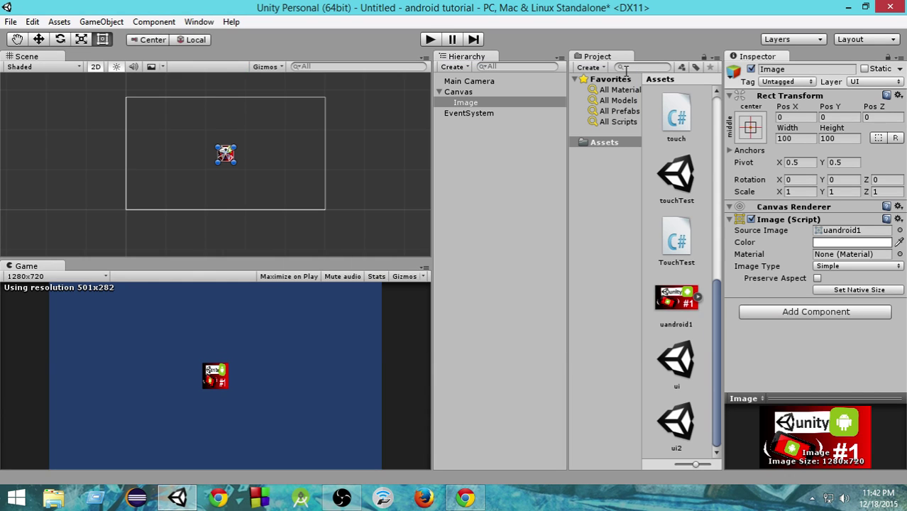
{"action": "left_click", "coordinate": [835, 291]}
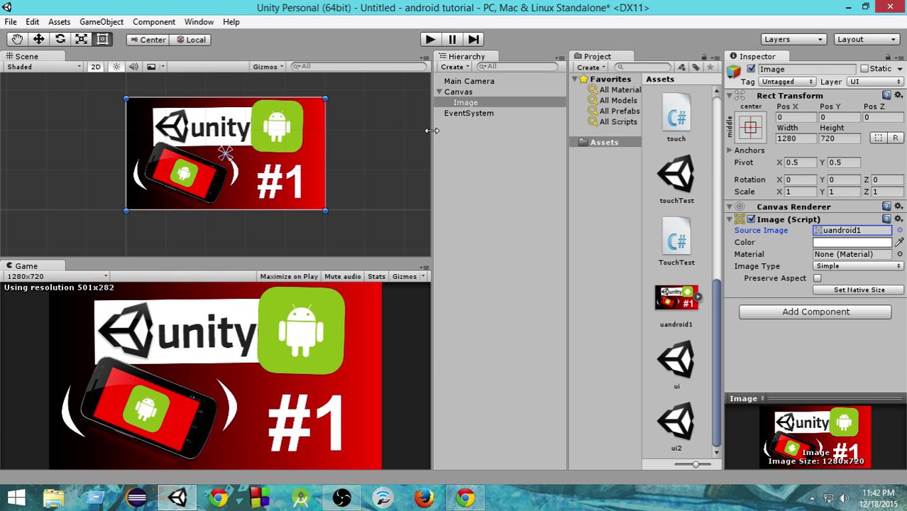
{"action": "left_click", "coordinate": [456, 93]}
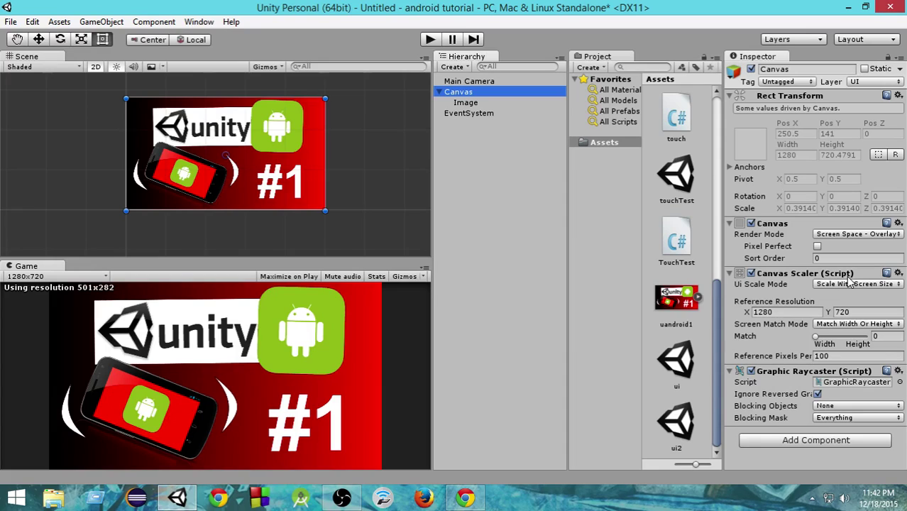
{"action": "left_click", "coordinate": [486, 102]}
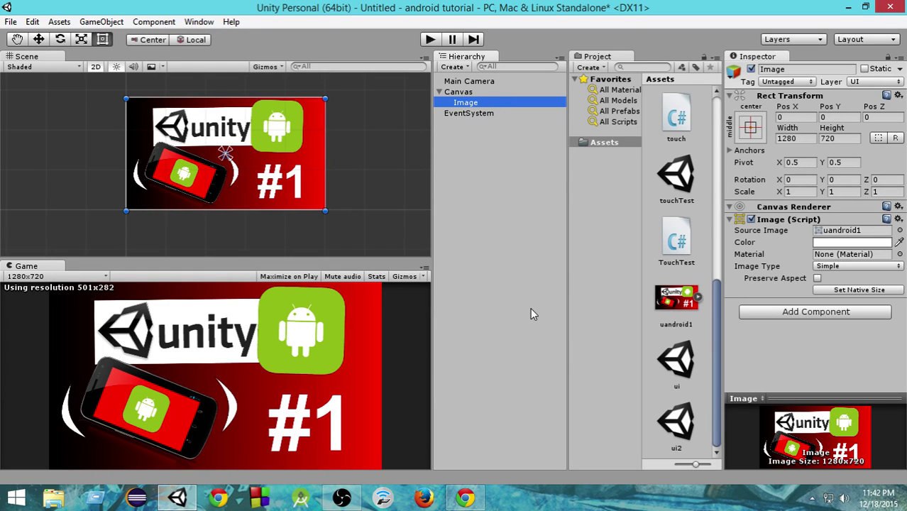
Add a UI Button, place it just below the green Android logo, and enlarge it to about 322 by 108
{"action": "left_click", "coordinate": [461, 67]}
{"action": "mouse_move", "coordinate": [469, 169]}
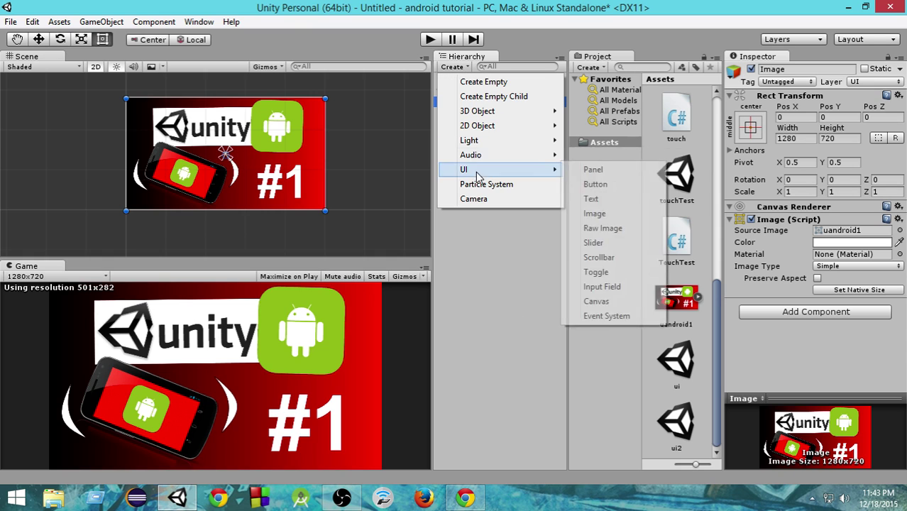
{"action": "left_click", "coordinate": [591, 183]}
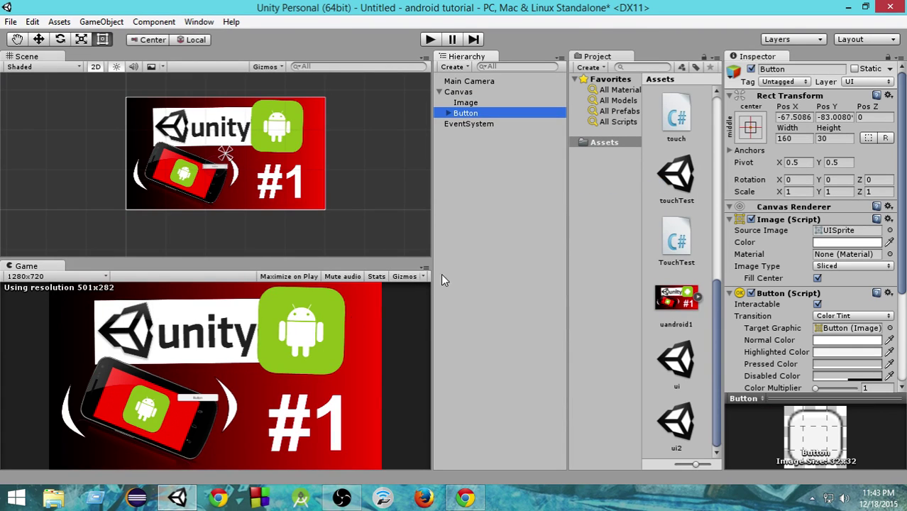
{"action": "scroll", "coordinate": [207, 166], "scroll_direction": "up", "scroll_amount": 4}
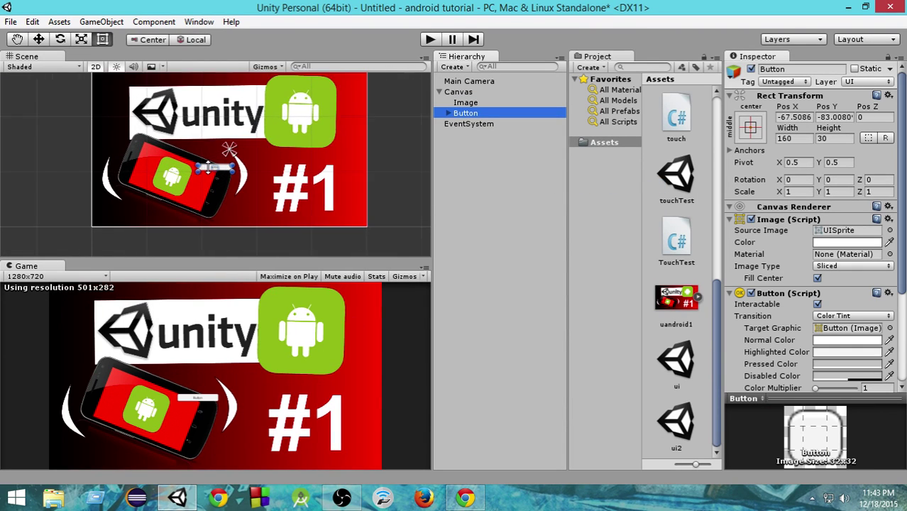
{"action": "left_click", "coordinate": [254, 171]}
{"action": "left_click_drag", "start_coordinate": [254, 171], "coordinate": [295, 160]}
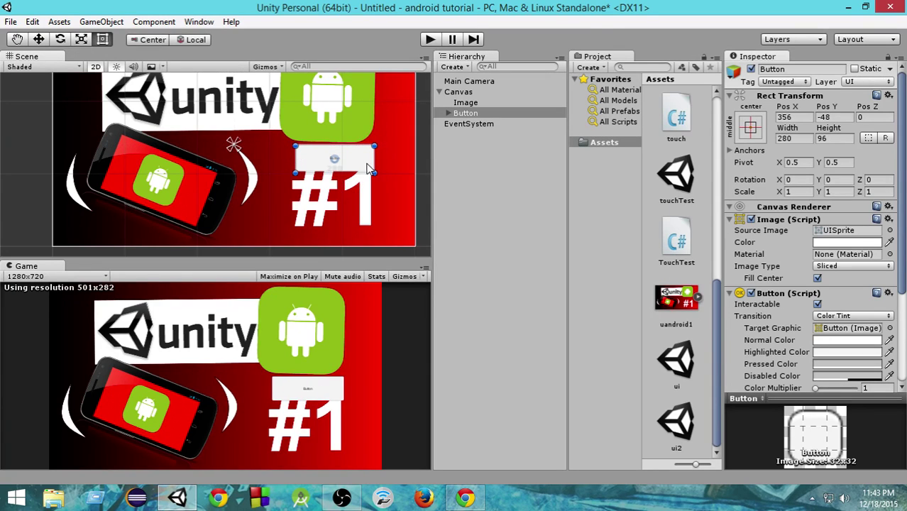
{"action": "mouse_move", "coordinate": [373, 168]}
{"action": "left_mouse_down"}
{"action": "mouse_move", "coordinate": [387, 169]}
{"action": "mouse_move", "coordinate": [364, 177]}
{"action": "left_mouse_up"}
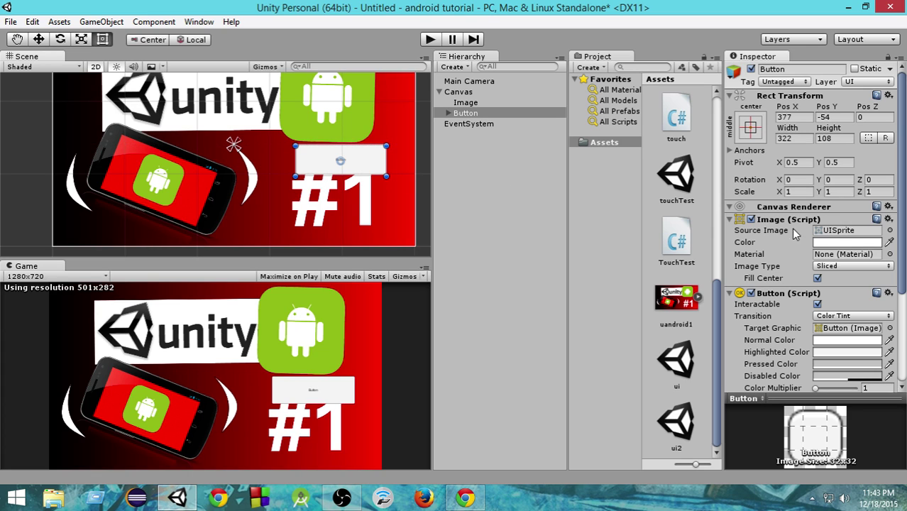
Colour the Button's Image component yellow, with RGB about 255, 232, 0
{"action": "left_click", "coordinate": [840, 242]}
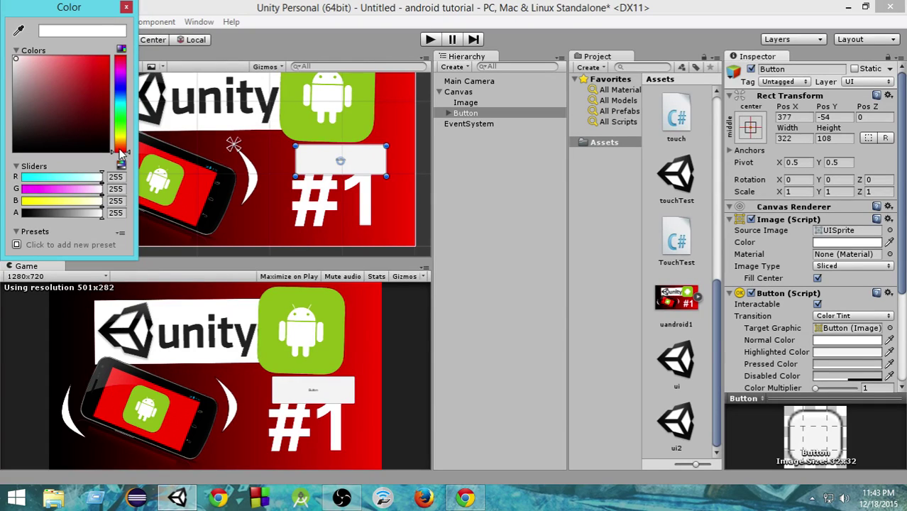
{"action": "left_click_drag", "start_coordinate": [122, 149], "coordinate": [123, 142]}
{"action": "left_click_drag", "start_coordinate": [87, 88], "coordinate": [109, 57]}
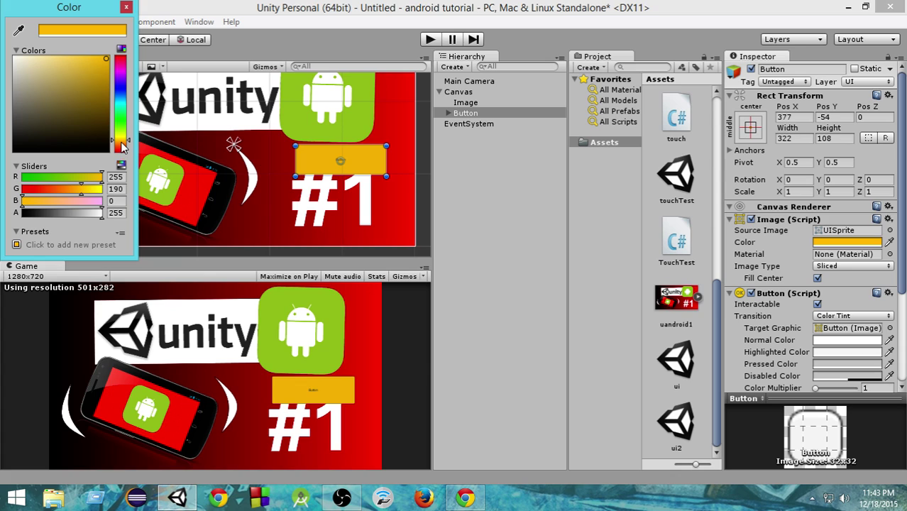
{"action": "left_click_drag", "start_coordinate": [123, 143], "coordinate": [122, 141]}
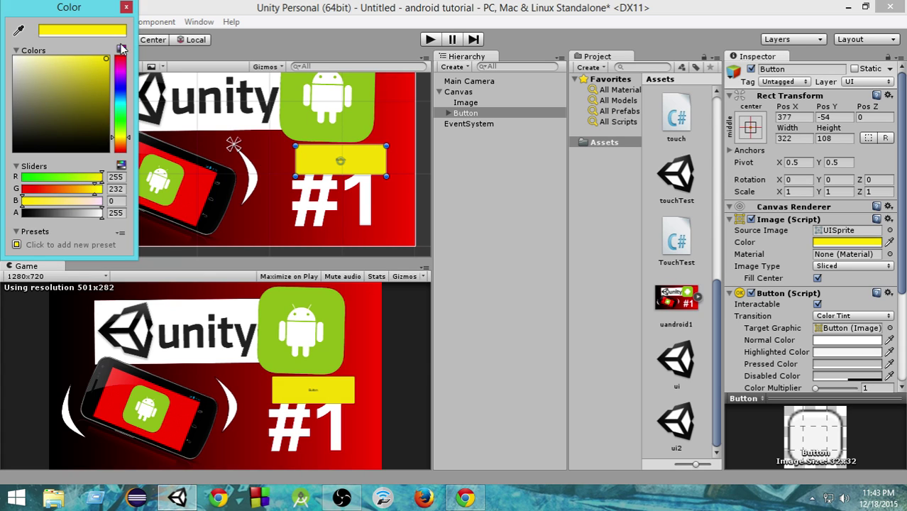
{"action": "left_click", "coordinate": [127, 8]}
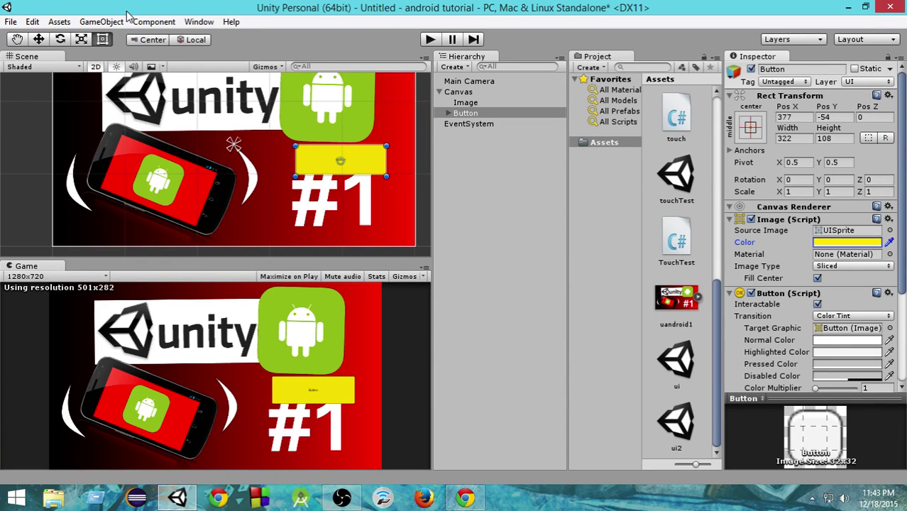
Duplicate the yellow Button and move the copy straight down to about Pos Y -226
{"action": "right_click", "coordinate": [466, 112]}
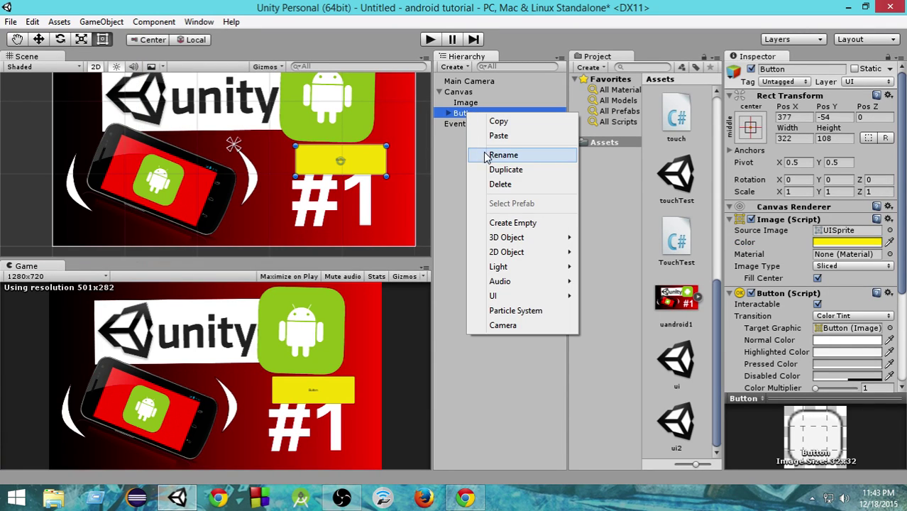
{"action": "left_click", "coordinate": [495, 169]}
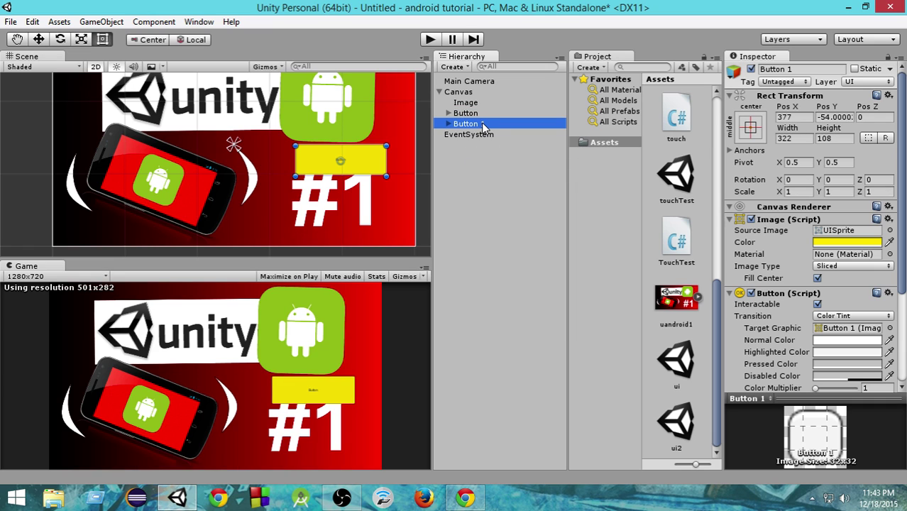
{"action": "left_click_drag", "start_coordinate": [368, 159], "coordinate": [371, 210]}
Duplicate the lower button and move the copy across onto the phone picture, at about Pos X -357
{"action": "right_click", "coordinate": [466, 126]}
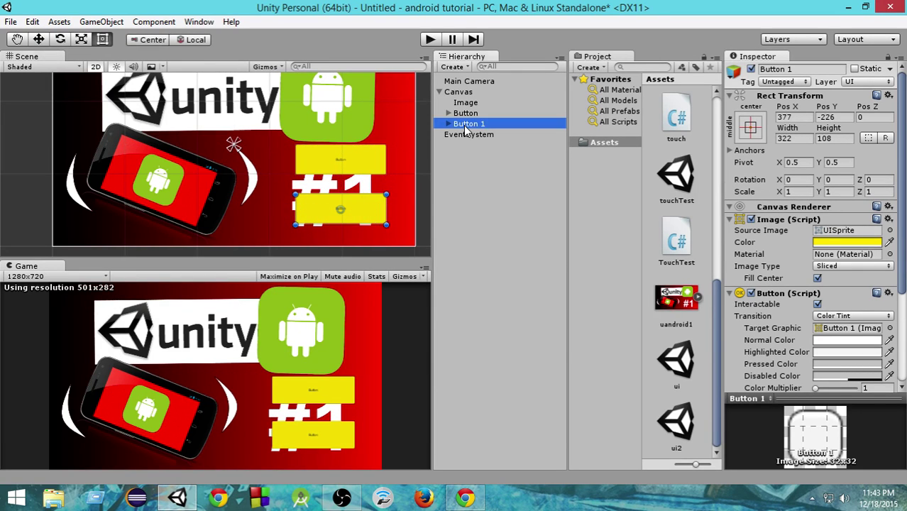
{"action": "left_click", "coordinate": [497, 183]}
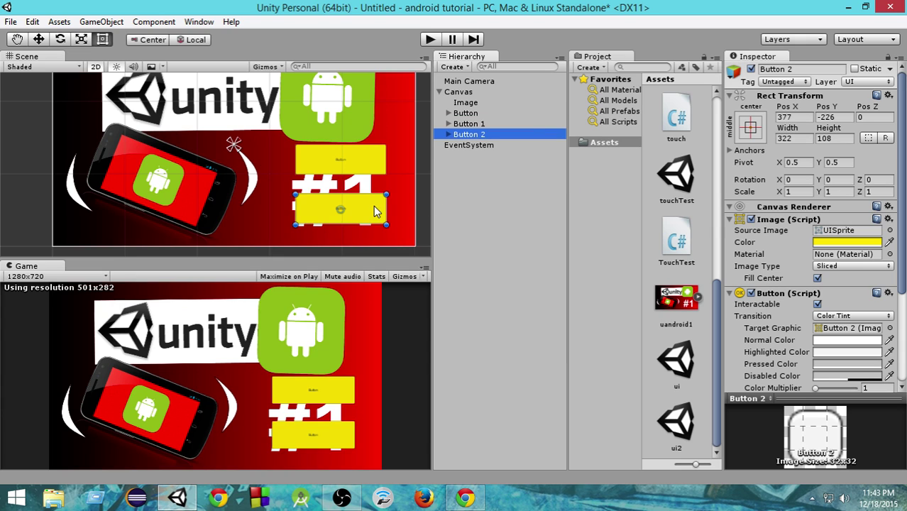
{"action": "left_click_drag", "start_coordinate": [375, 209], "coordinate": [177, 215]}
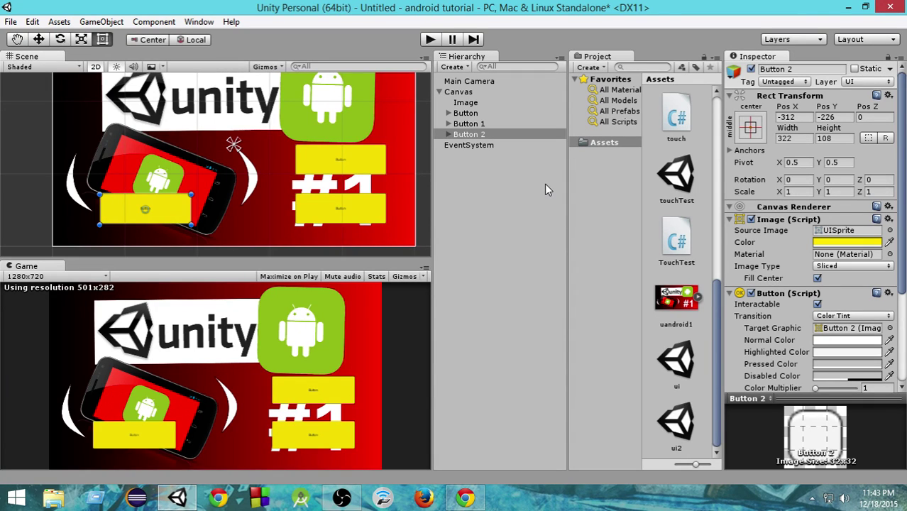
{"action": "left_click_drag", "start_coordinate": [156, 218], "coordinate": [142, 222]}
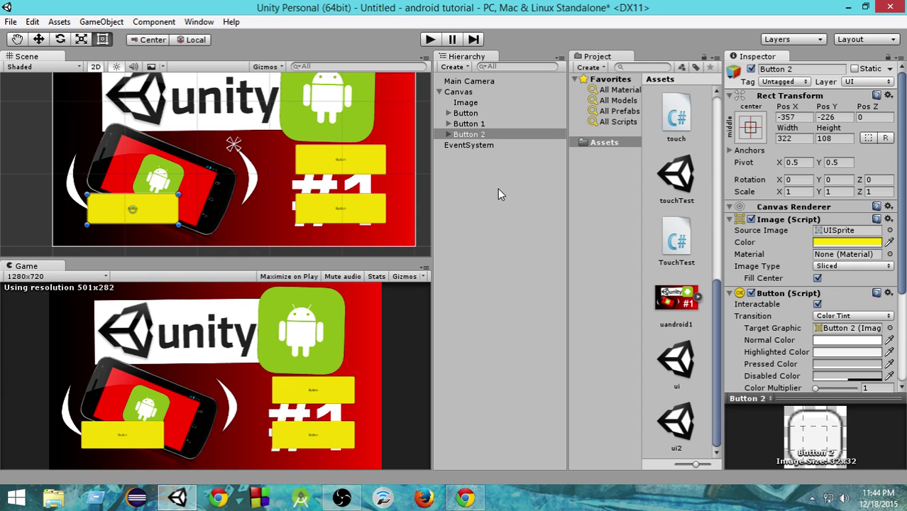
Anchor the button over the phone, Button 2, to the middle left of the canvas
{"action": "left_click", "coordinate": [465, 137]}
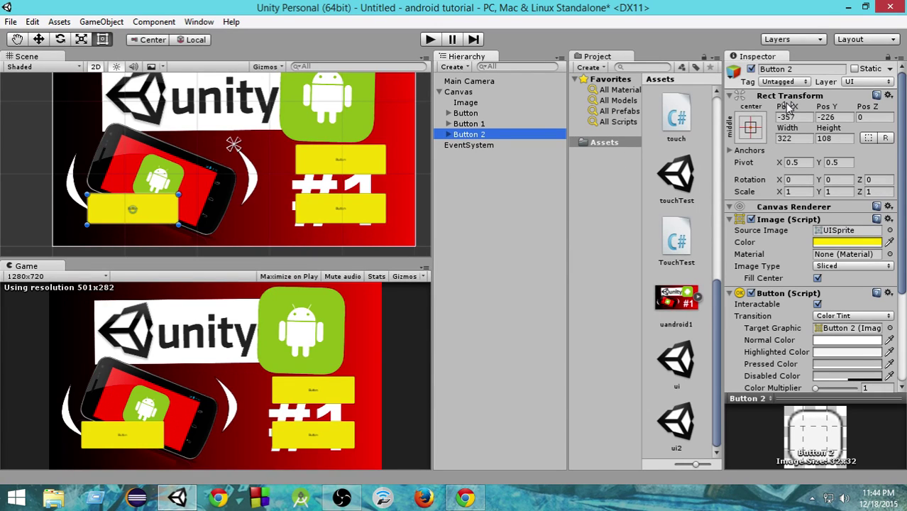
{"action": "left_click", "coordinate": [751, 127]}
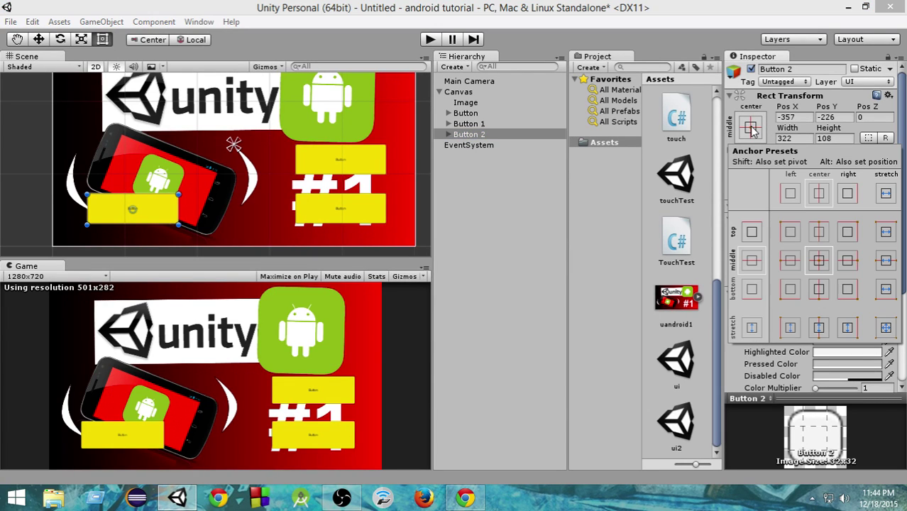
{"action": "left_click", "coordinate": [788, 263]}
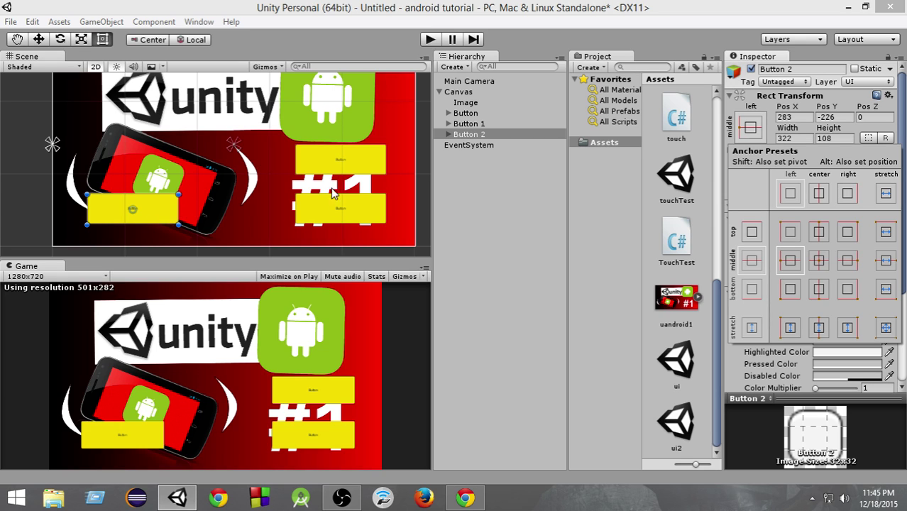
Select Button and Button 1 together and anchor both to the middle right of the canvas
{"action": "left_click", "coordinate": [472, 115]}
{"action": "left_click", "coordinate": [473, 115]}
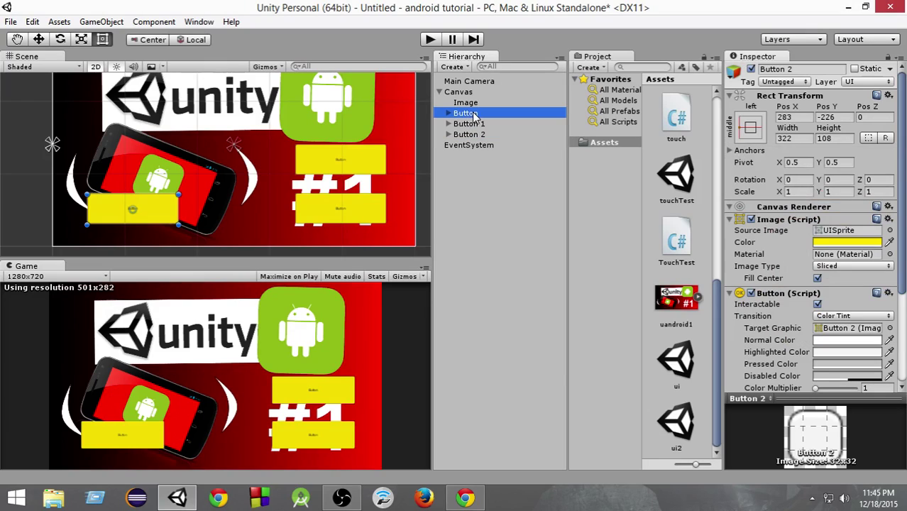
{"action": "left_click", "coordinate": [472, 126], "text": "ctrl"}
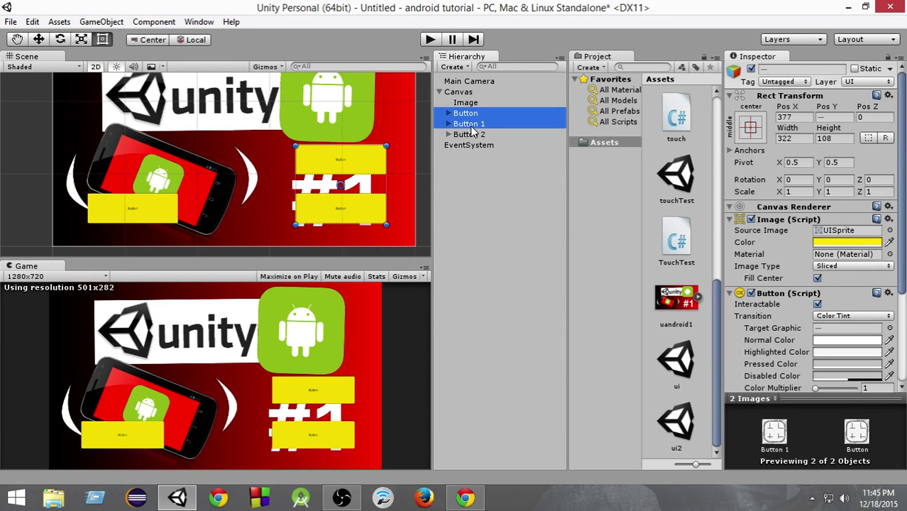
{"action": "left_click", "coordinate": [472, 114]}
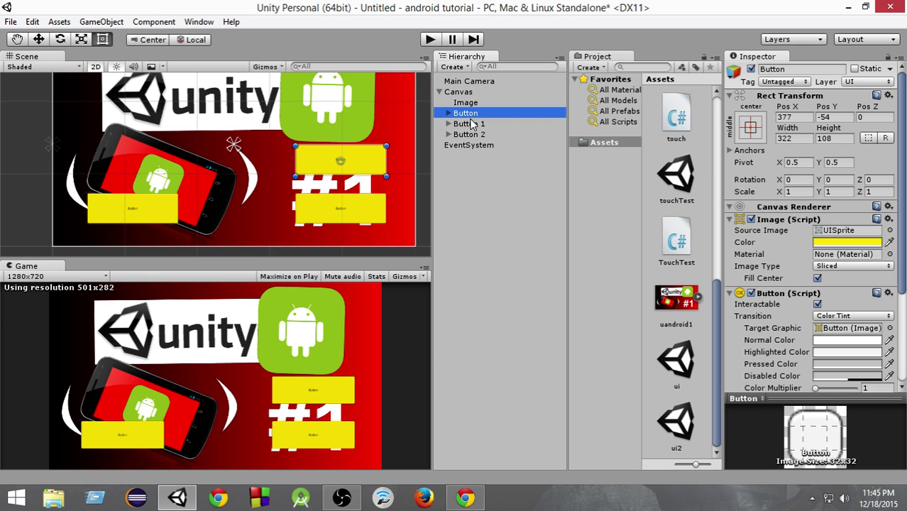
{"action": "left_click", "coordinate": [472, 125], "text": "ctrl"}
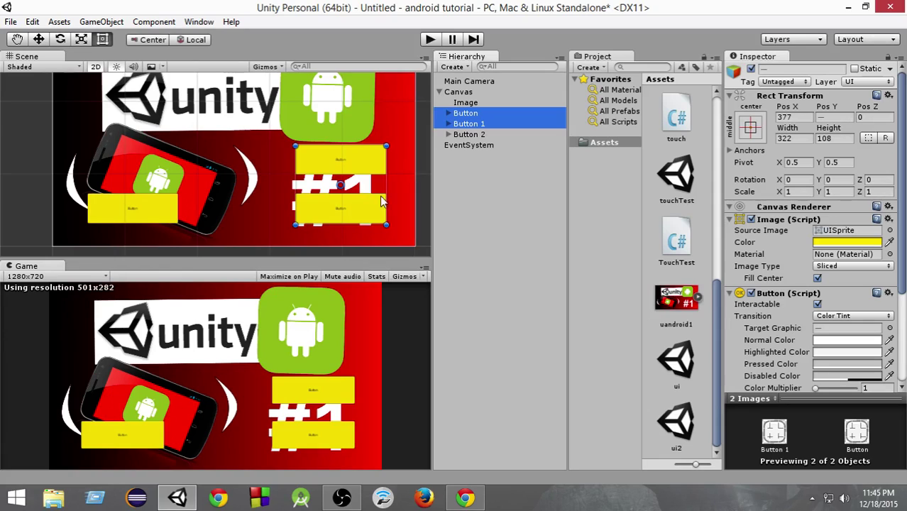
{"action": "left_click", "coordinate": [749, 129]}
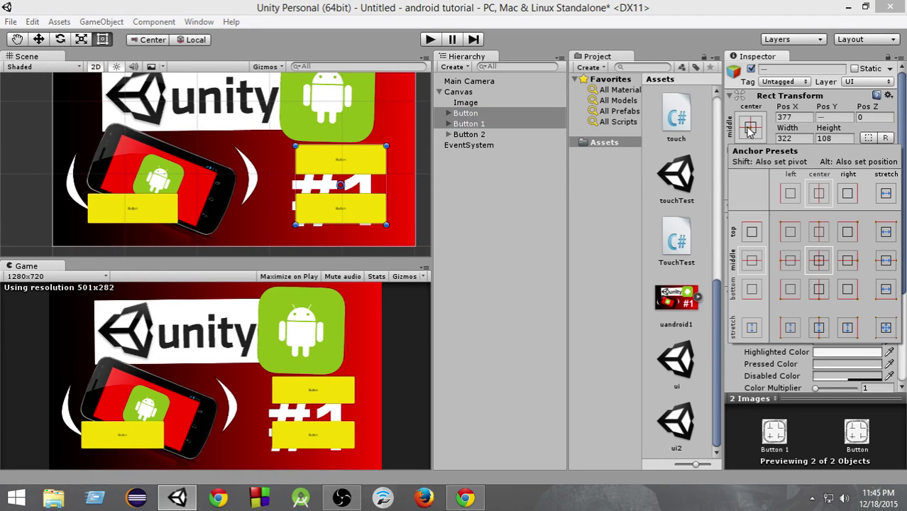
{"action": "left_click", "coordinate": [853, 264]}
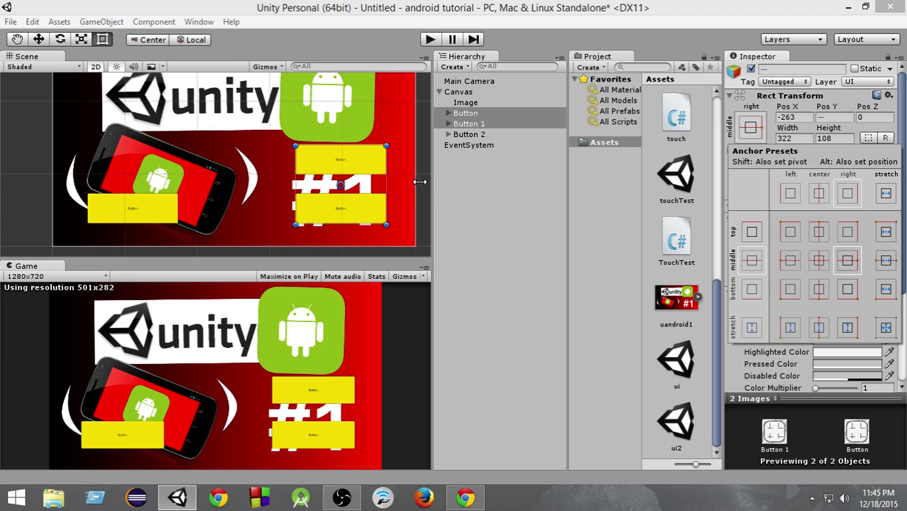
Check the anchor settings and anchor marker positions of Button, Button 1 and Button 2 against the whole canvas
{"action": "left_click", "coordinate": [481, 133]}
{"action": "left_click", "coordinate": [480, 125]}
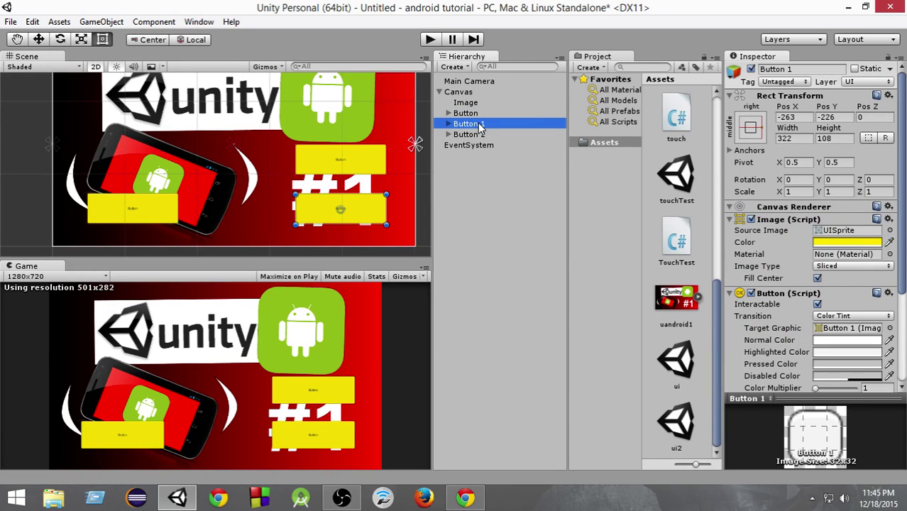
{"action": "left_click", "coordinate": [752, 129]}
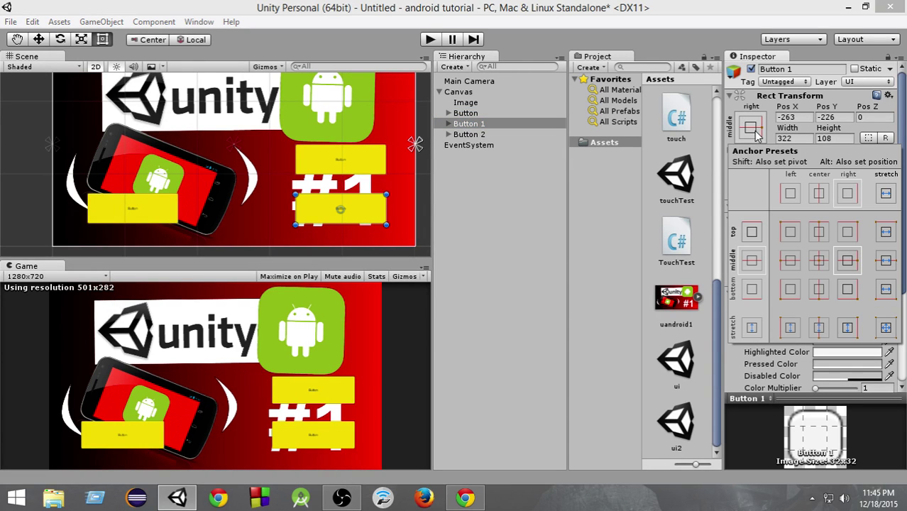
{"action": "left_click", "coordinate": [468, 124]}
{"action": "left_click", "coordinate": [466, 113]}
{"action": "left_click", "coordinate": [469, 134]}
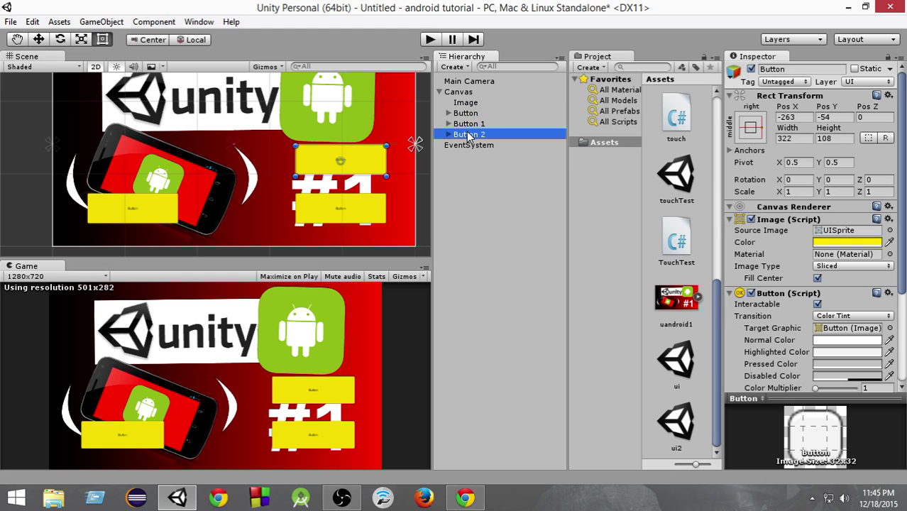
{"action": "left_click", "coordinate": [470, 123]}
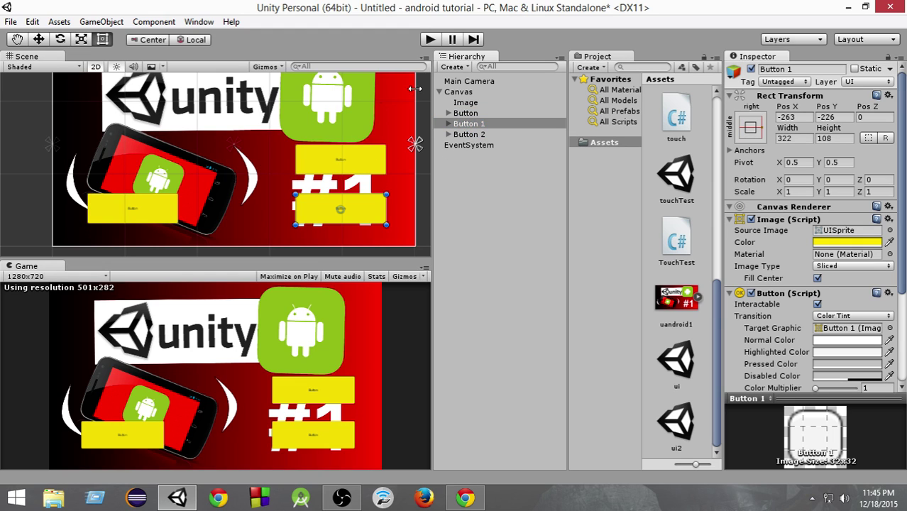
{"action": "scroll", "coordinate": [337, 176], "scroll_direction": "down", "scroll_amount": 3}
{"action": "middle_click_drag", "start_coordinate": [338, 176], "coordinate": [341, 189]}
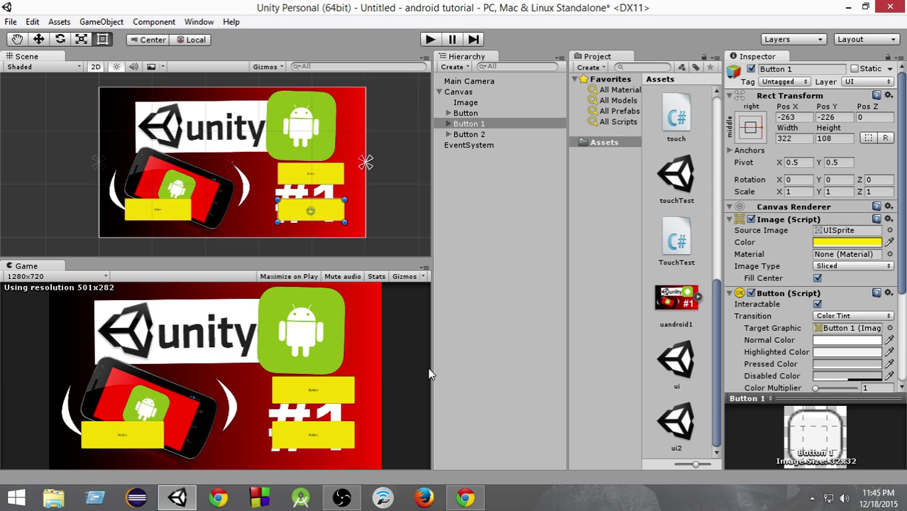
Preview the layout in the Game view at the 480x800 resolution
{"action": "left_click_drag", "start_coordinate": [431, 368], "coordinate": [423, 385]}
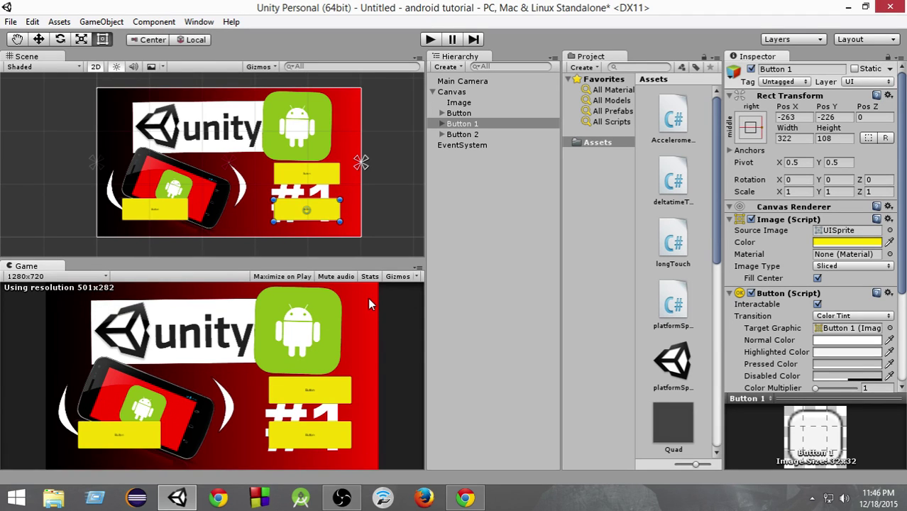
{"action": "left_click", "coordinate": [106, 277]}
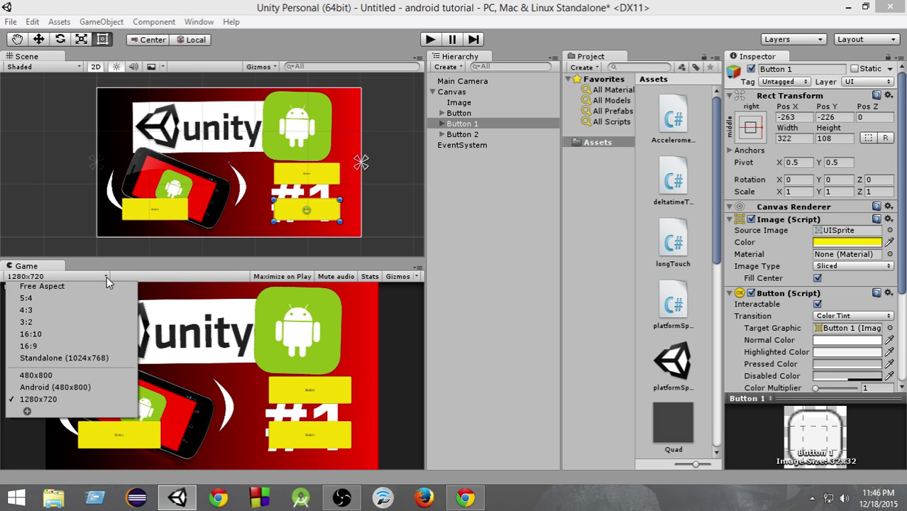
{"action": "left_click", "coordinate": [64, 375]}
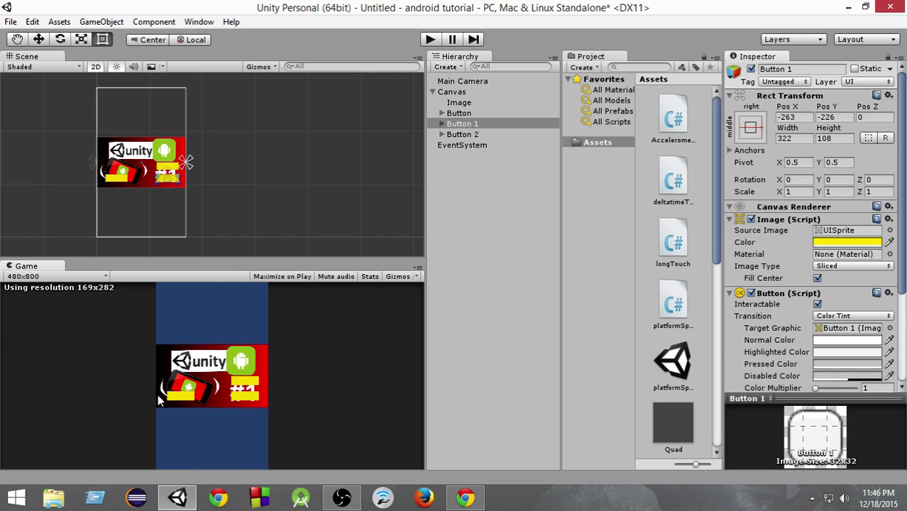
{"action": "left_click", "coordinate": [104, 277]}
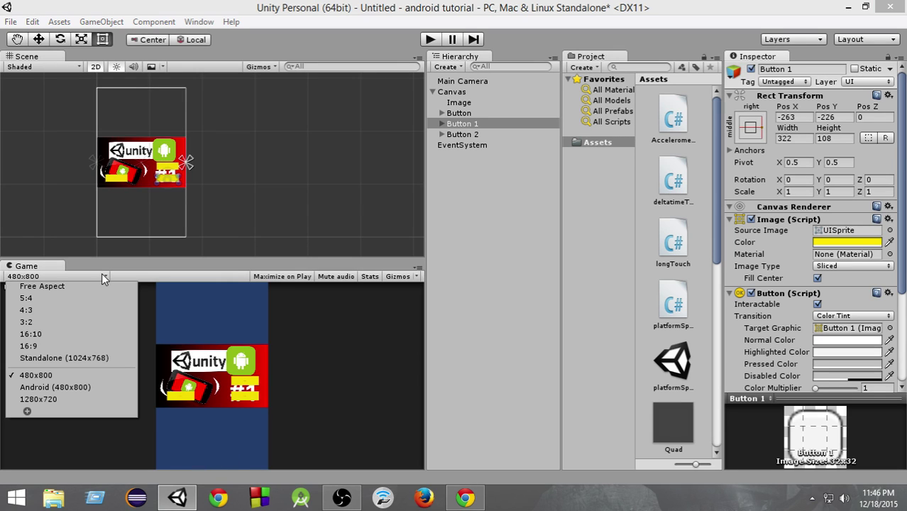
{"action": "left_click", "coordinate": [103, 277]}
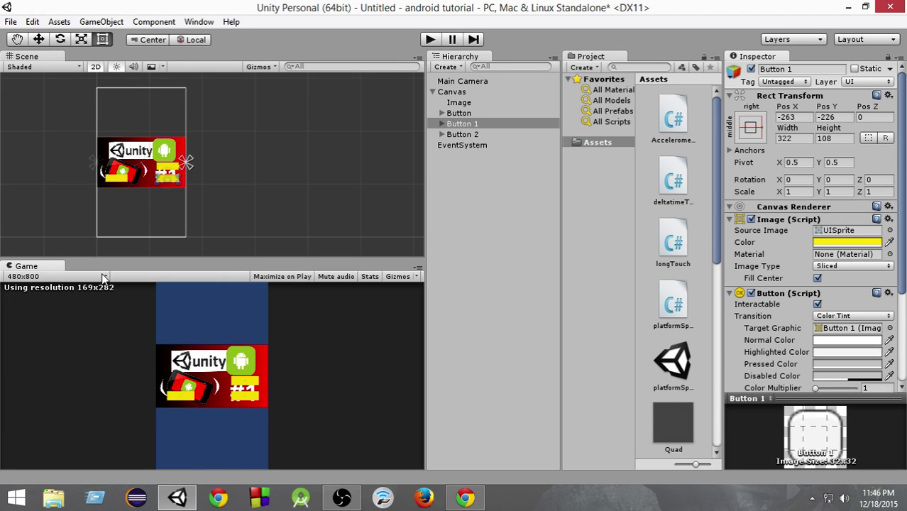
{"action": "left_click", "coordinate": [103, 277]}
{"action": "left_click", "coordinate": [102, 275]}
On the Canvas, try the Canvas Scaler's Match at full height, 1, and settle it at 0.5
{"action": "left_click", "coordinate": [450, 92]}
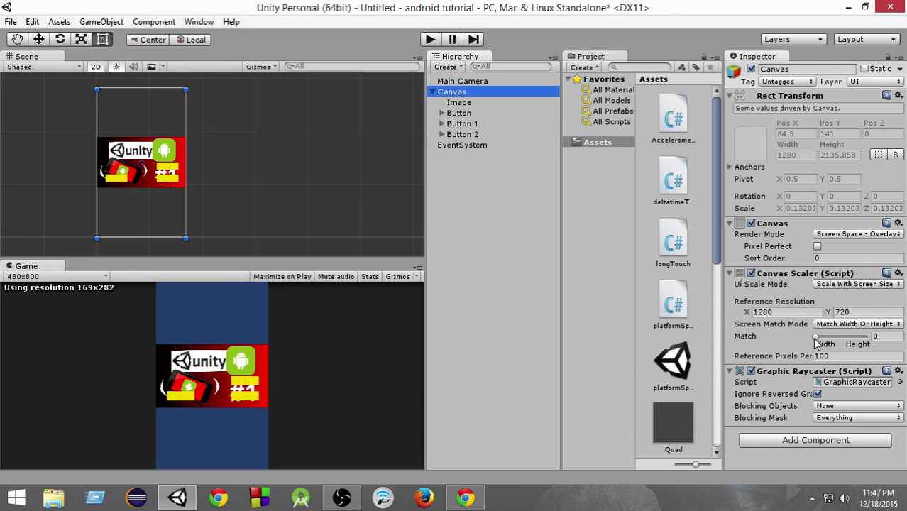
{"action": "mouse_move", "coordinate": [783, 355]}
{"action": "mouse_move", "coordinate": [818, 340]}
{"action": "left_mouse_down"}
{"action": "mouse_move", "coordinate": [850, 340]}
{"action": "mouse_move", "coordinate": [811, 340]}
{"action": "left_mouse_up"}
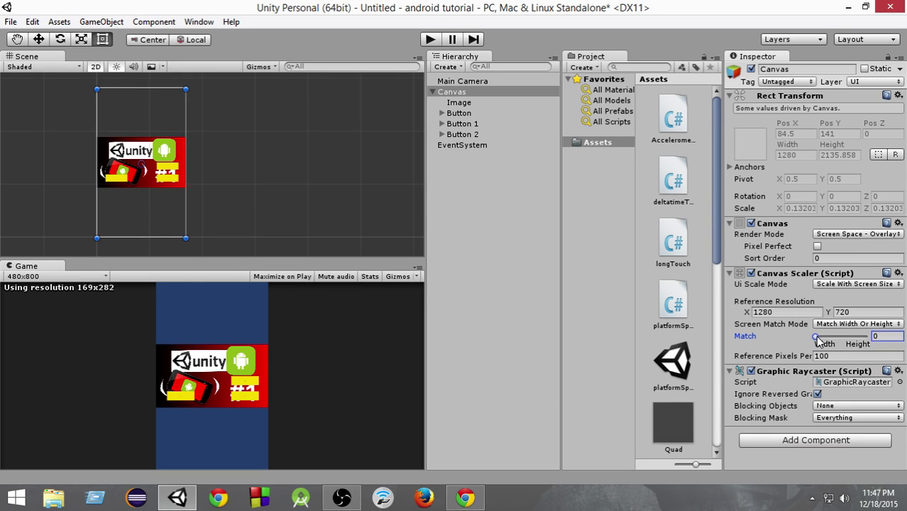
{"action": "left_click_drag", "start_coordinate": [818, 341], "coordinate": [871, 340]}
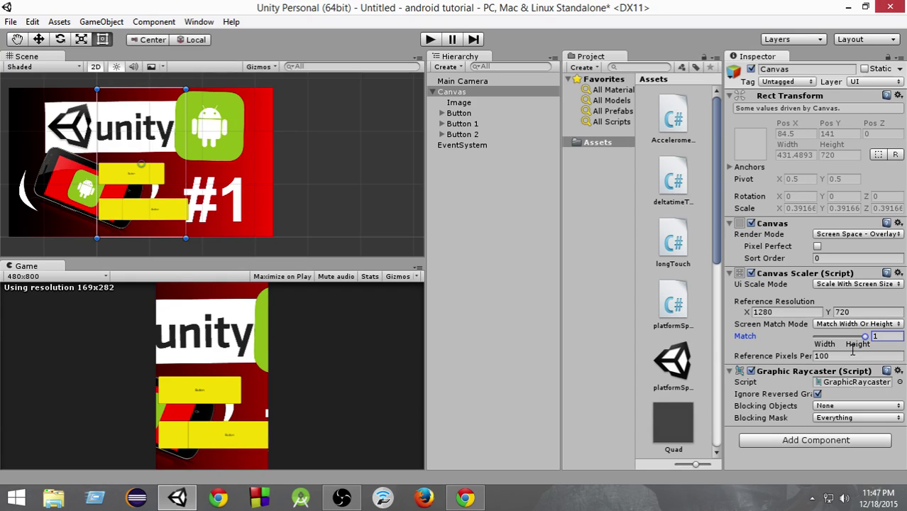
{"action": "mouse_move", "coordinate": [865, 338]}
{"action": "left_mouse_down"}
{"action": "mouse_move", "coordinate": [810, 346]}
{"action": "mouse_move", "coordinate": [866, 339]}
{"action": "left_mouse_up"}
{"action": "left_click_drag", "start_coordinate": [865, 343], "coordinate": [835, 339]}
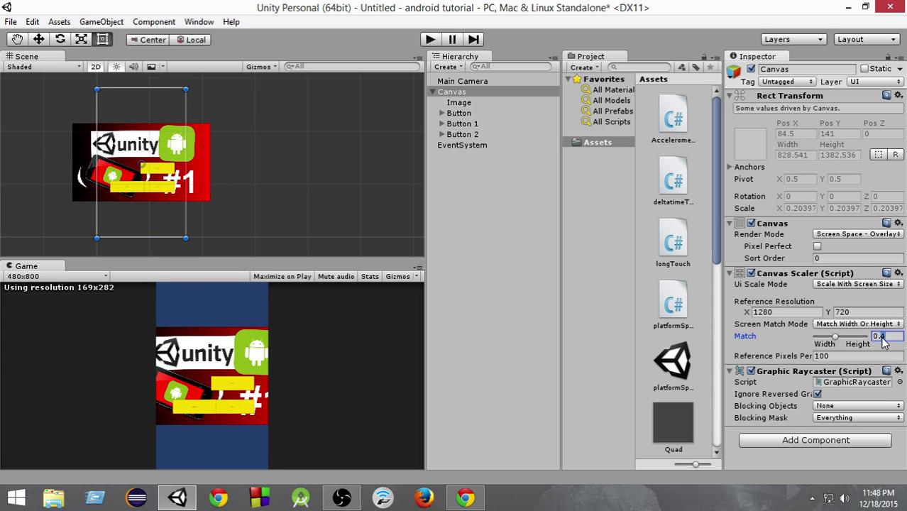
{"action": "double_click", "coordinate": [880, 338]}
{"action": "type", "text": "5"}
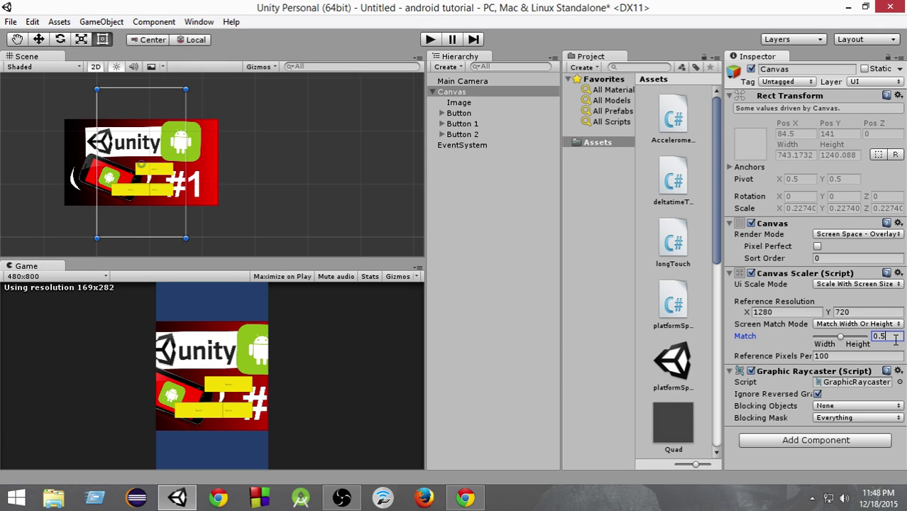
Return the Game view to the 1280x720 resolution and slightly widen the Scene and Game views
{"action": "left_click", "coordinate": [102, 276]}
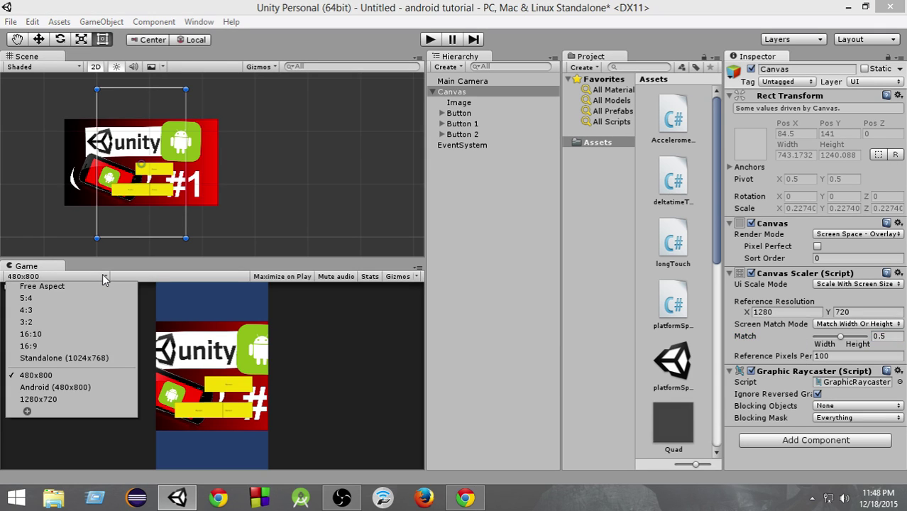
{"action": "left_click", "coordinate": [81, 398]}
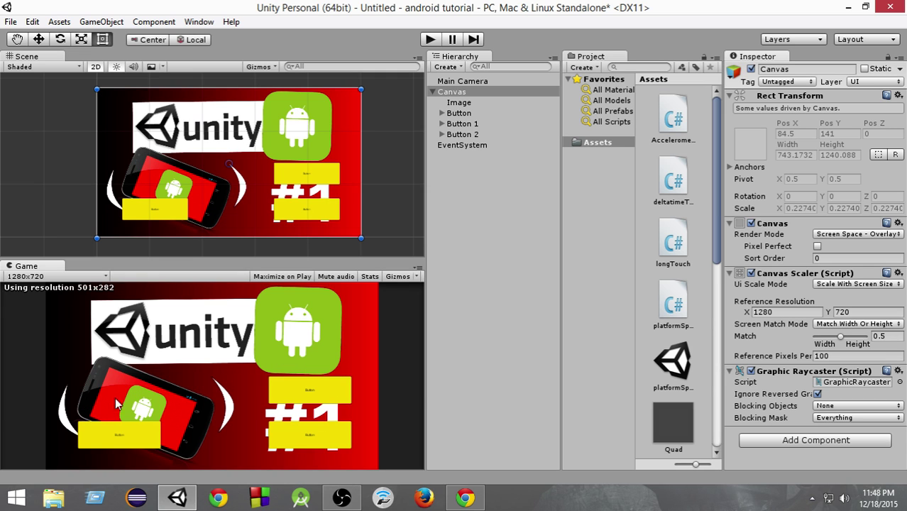
{"action": "mouse_move", "coordinate": [426, 387]}
{"action": "left_mouse_down"}
{"action": "mouse_move", "coordinate": [100, 386]}
{"action": "mouse_move", "coordinate": [241, 383]}
{"action": "mouse_move", "coordinate": [333, 366]}
{"action": "mouse_move", "coordinate": [424, 366]}
{"action": "mouse_move", "coordinate": [170, 380]}
{"action": "mouse_move", "coordinate": [436, 381]}
{"action": "left_mouse_up"}
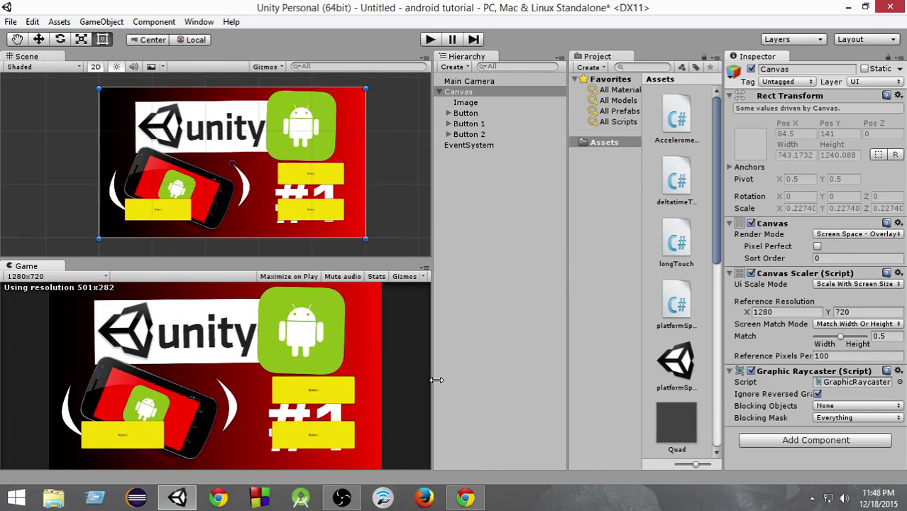